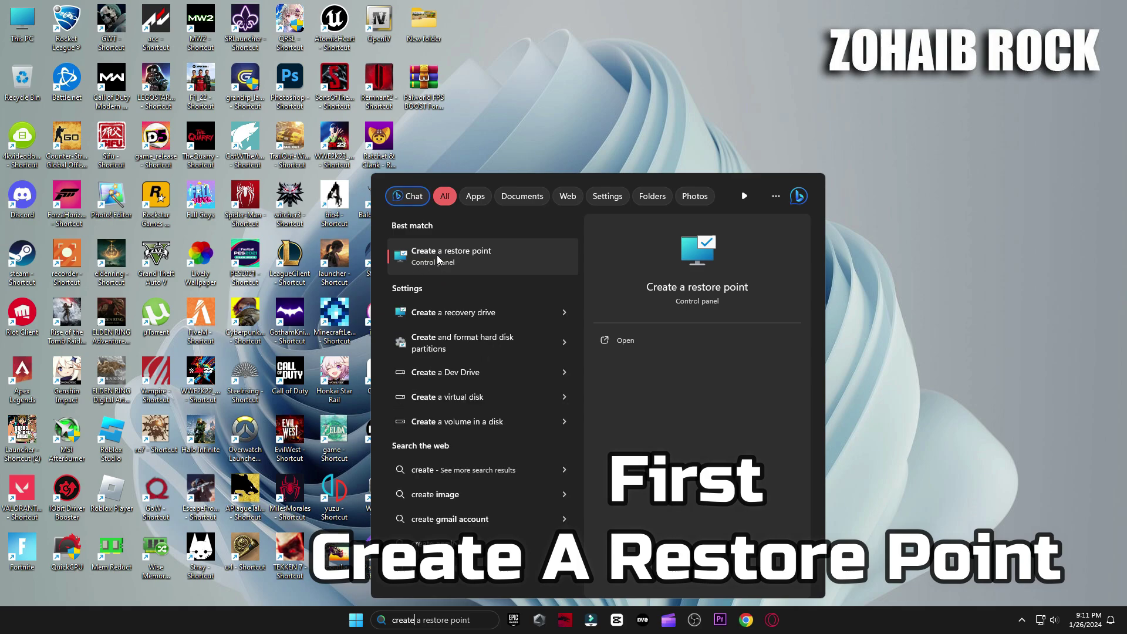
- Open the restore point settings and confirm system protection as turned on for Local Disk (C:)
{"action": "left_click", "coordinate": [432, 253]}
{"action": "left_click_drag", "start_coordinate": [277, 131], "coordinate": [694, 128]}
{"action": "scroll", "coordinate": [612, 293], "scroll_direction": "down", "scroll_amount": 3}
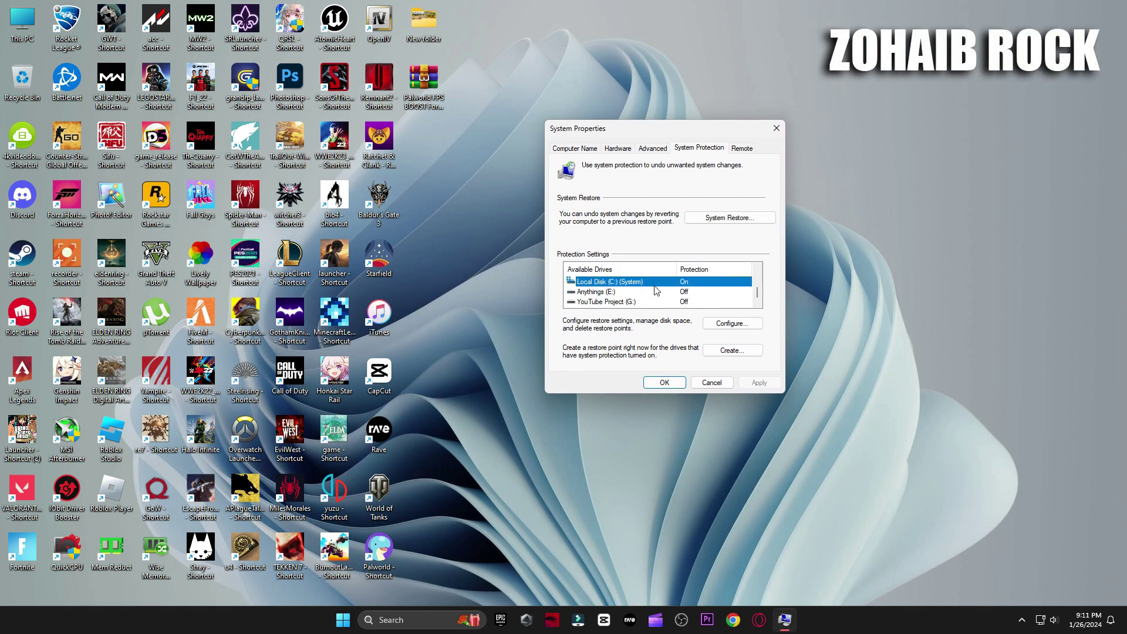
{"action": "left_click", "coordinate": [737, 324]}
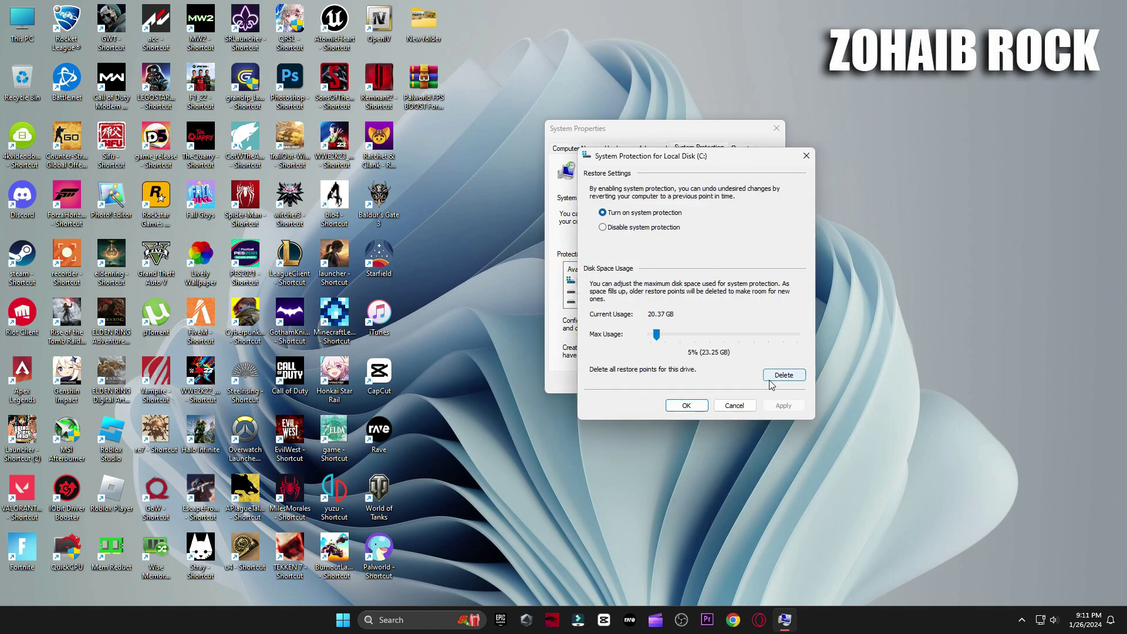
{"action": "left_click", "coordinate": [686, 405]}
- Create a restore point described as "backup" and close the system properties
{"action": "left_click", "coordinate": [731, 351]}
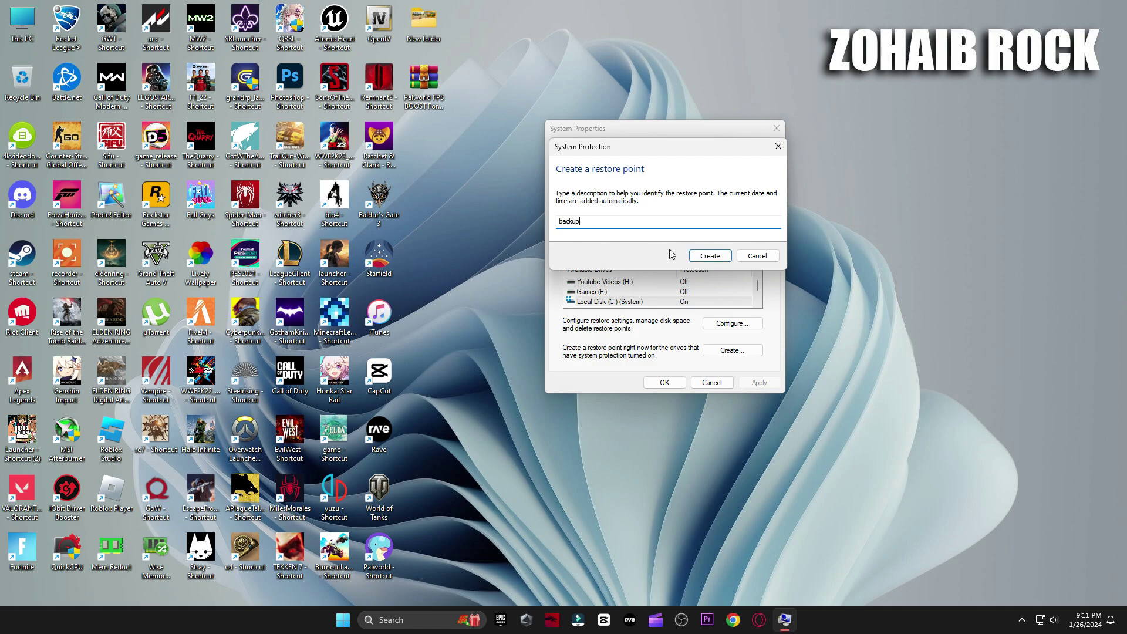
{"action": "left_click", "coordinate": [708, 256]}
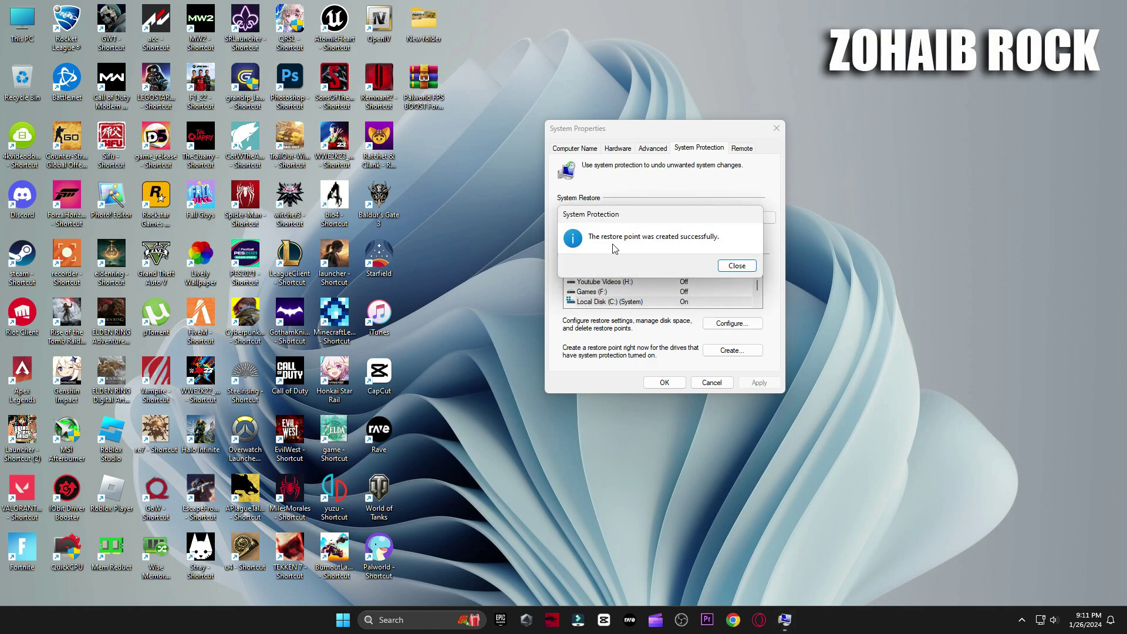
{"action": "left_click", "coordinate": [738, 266]}
{"action": "left_click", "coordinate": [663, 382]}
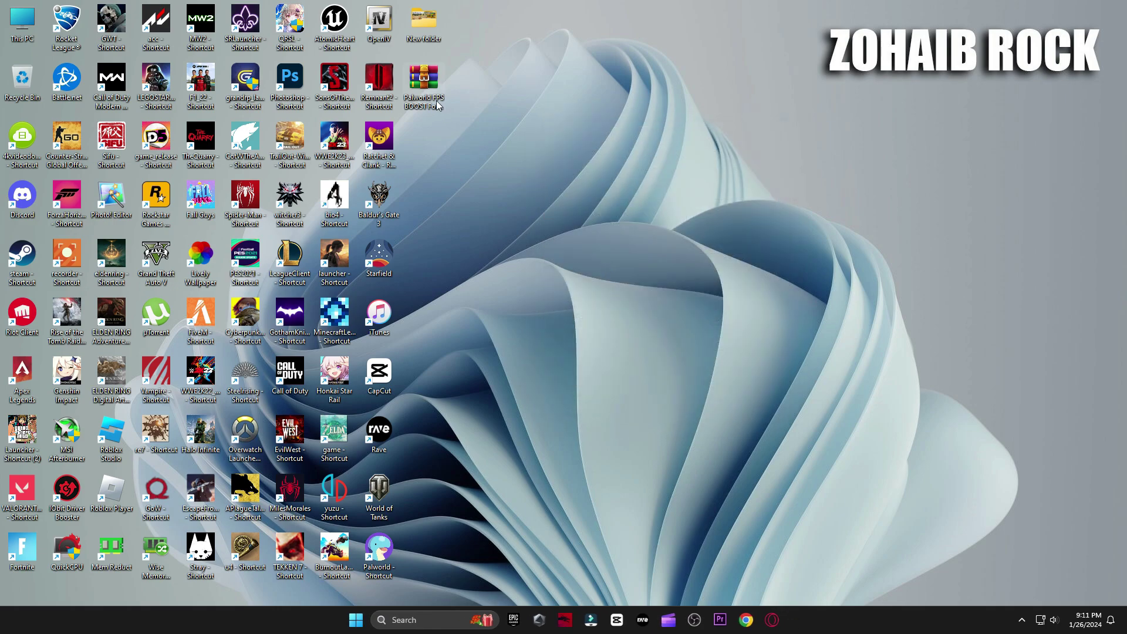
- Move the Palworld FPS BOOST archive to an empty area of the desktop and extract it there with WinRAR
{"action": "left_click_drag", "start_coordinate": [636, 181], "coordinate": [635, 196]}
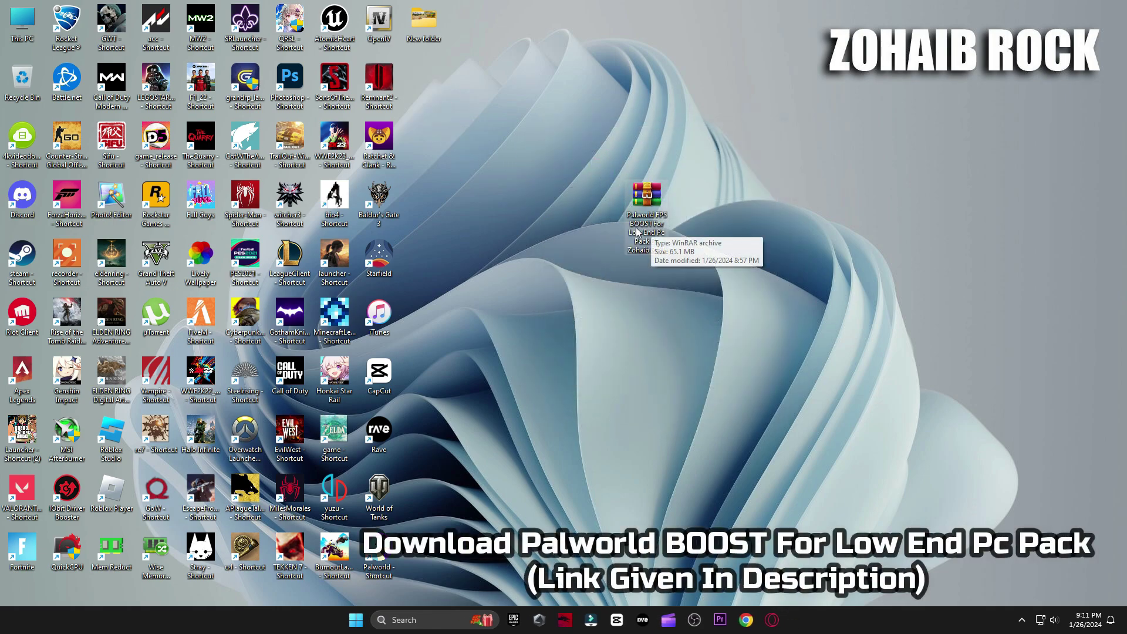
{"action": "right_click", "coordinate": [646, 217]}
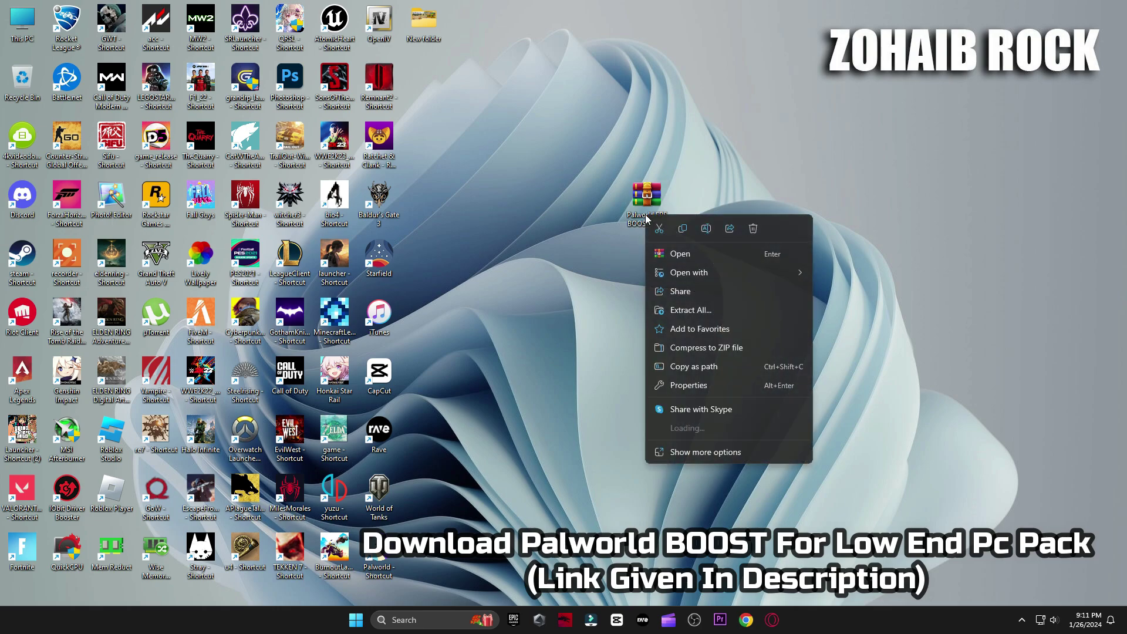
{"action": "mouse_move", "coordinate": [705, 428]}
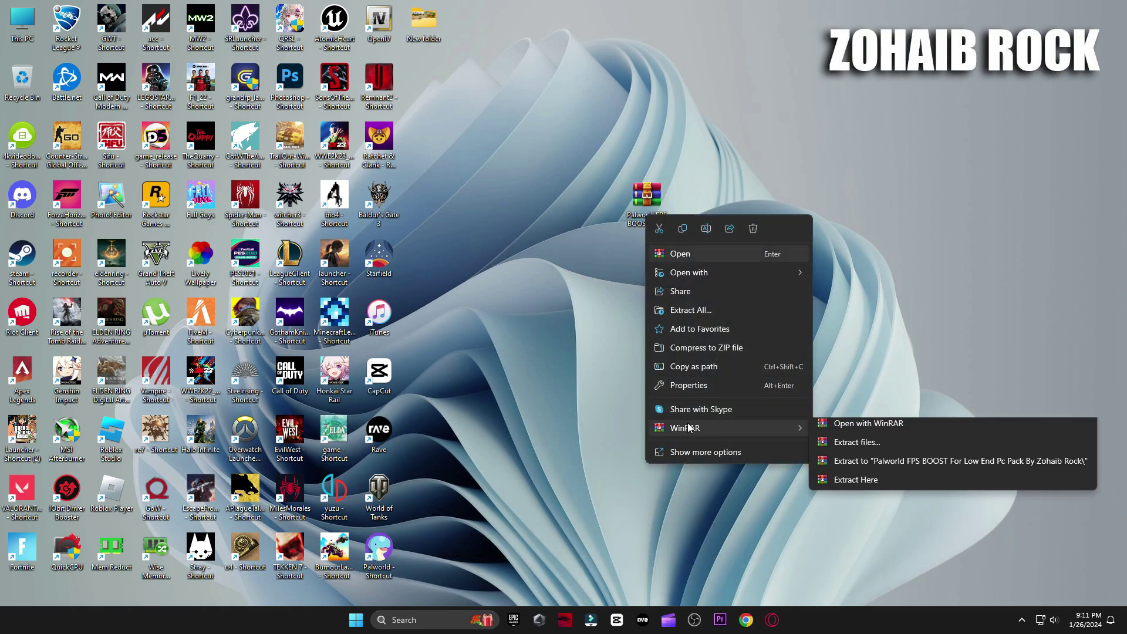
{"action": "left_click", "coordinate": [872, 486]}
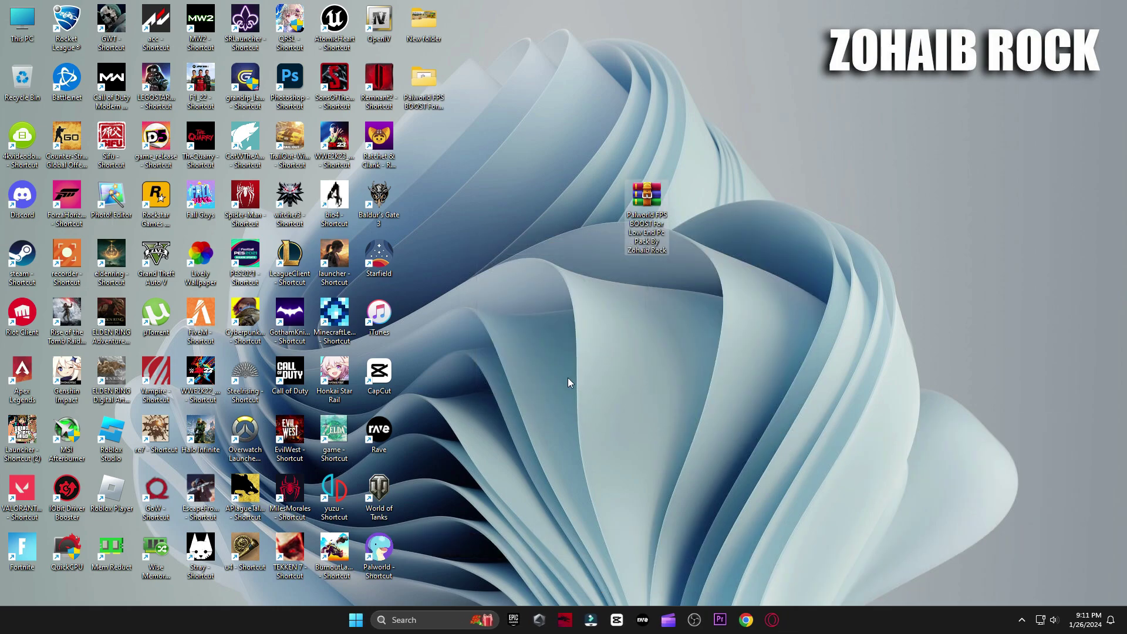
- Place the extracted Palworld FPS BOOST folder beside its archive and open its "1 Windows Tweaks" subfolder
{"action": "left_click_drag", "start_coordinate": [421, 85], "coordinate": [605, 225]}
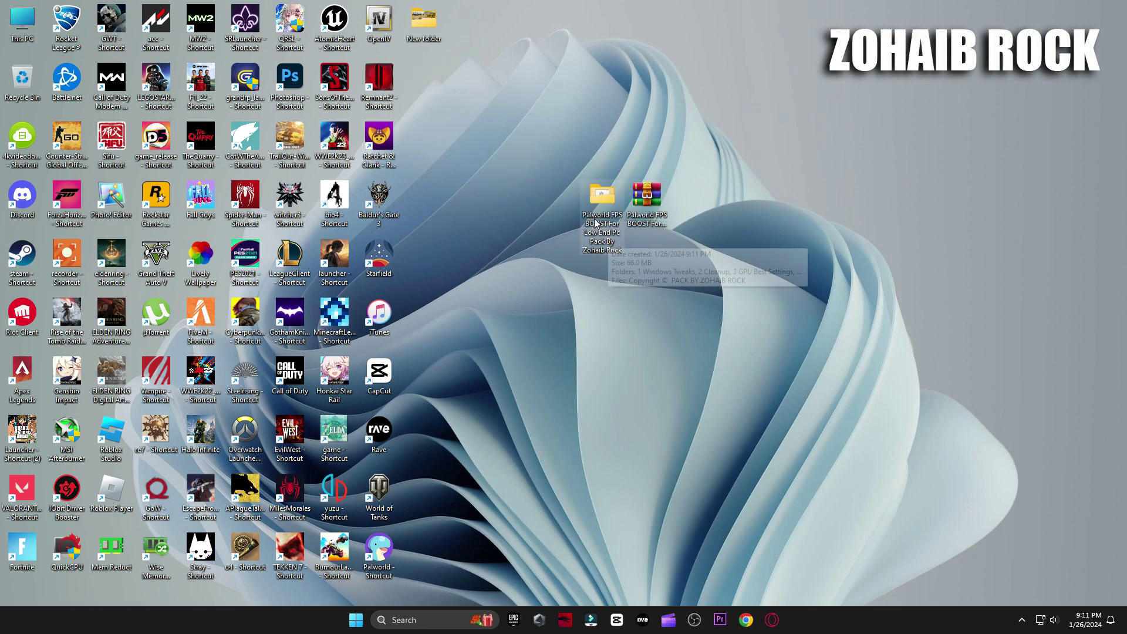
{"action": "double_click", "coordinate": [597, 237]}
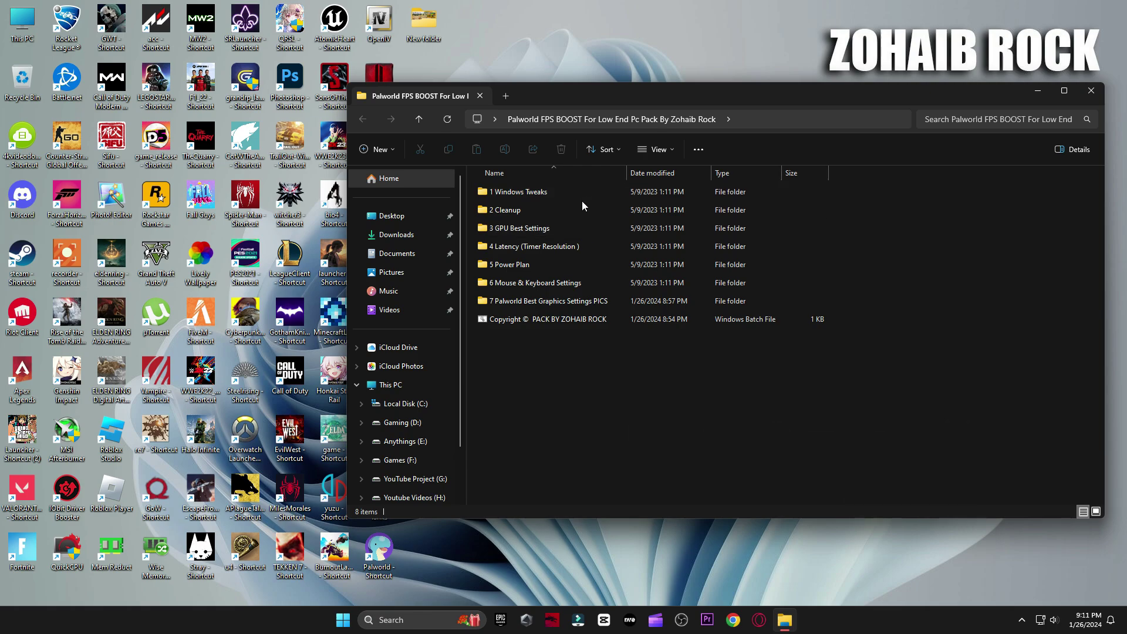
{"action": "double_click", "coordinate": [544, 194]}
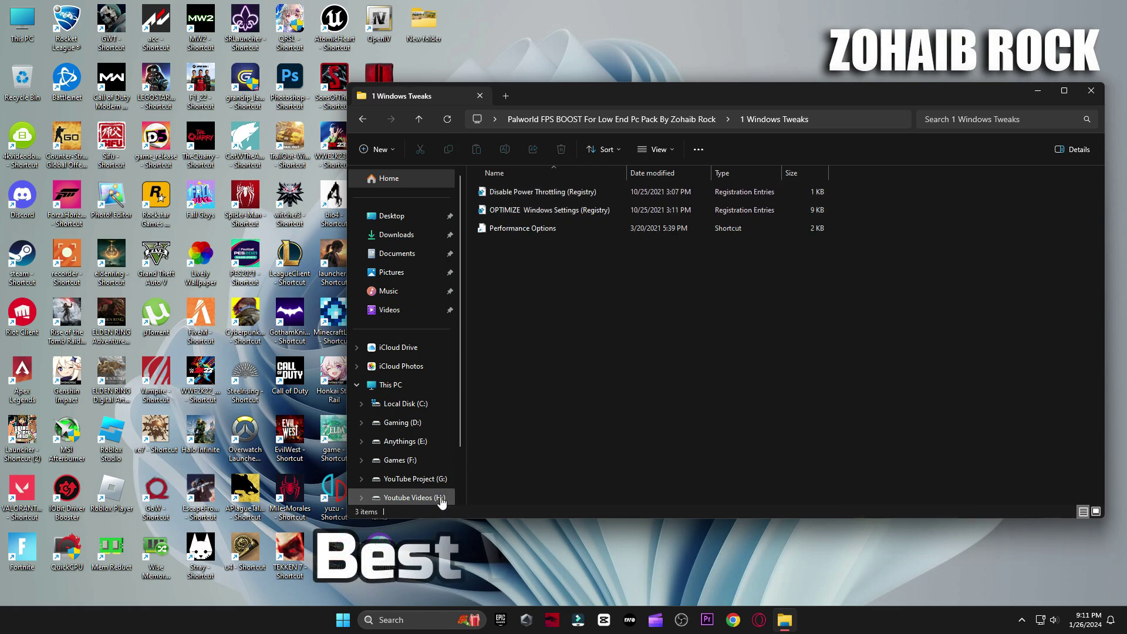
- Open Windows Settings and look through the options on one of its pages
{"action": "key", "text": "super"}
{"action": "left_click", "coordinate": [592, 372]}
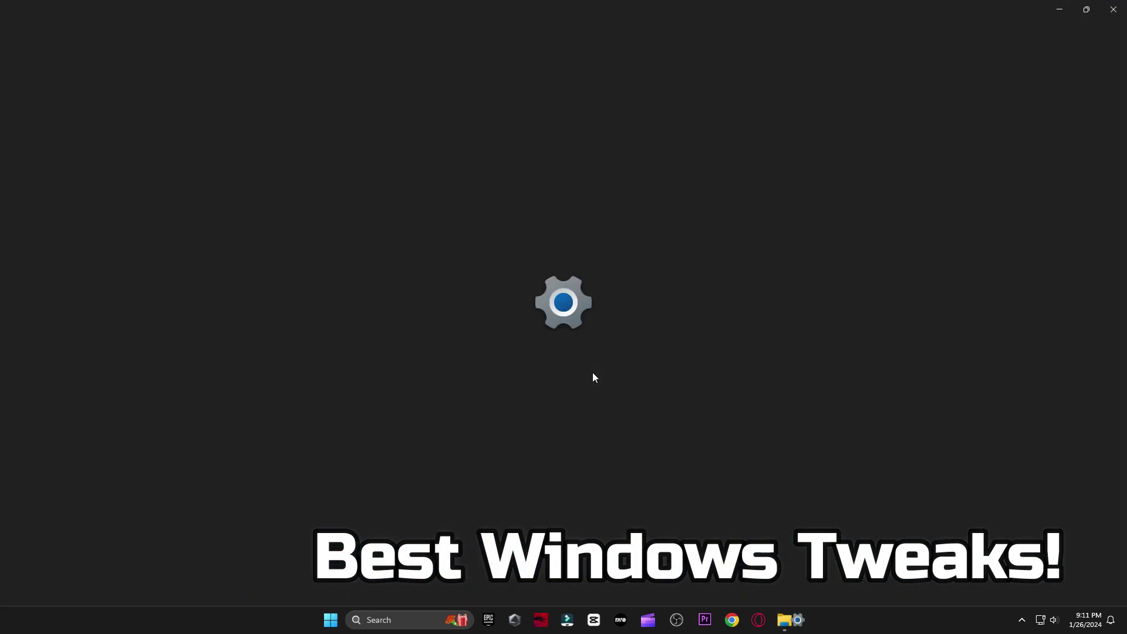
{"action": "left_click", "coordinate": [48, 154]}
{"action": "scroll", "coordinate": [466, 270], "scroll_direction": "down", "scroll_amount": 5}
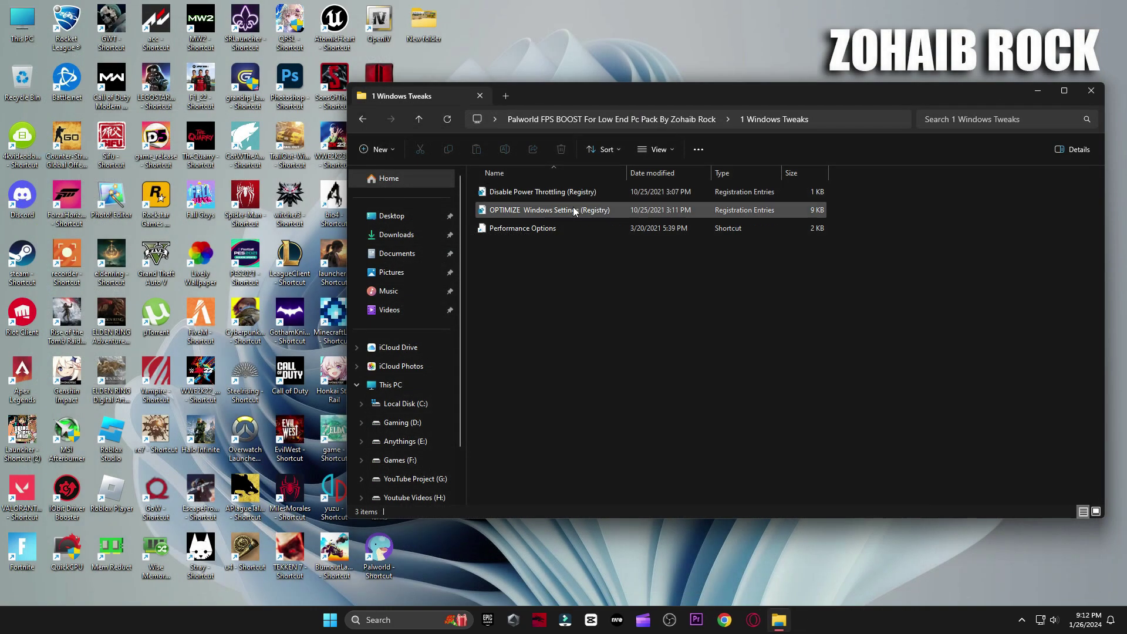
- Add the "OPTIMIZE Windows Settings" and "Disable Power Throttling" registry files to the Windows registry
{"action": "double_click", "coordinate": [573, 210]}
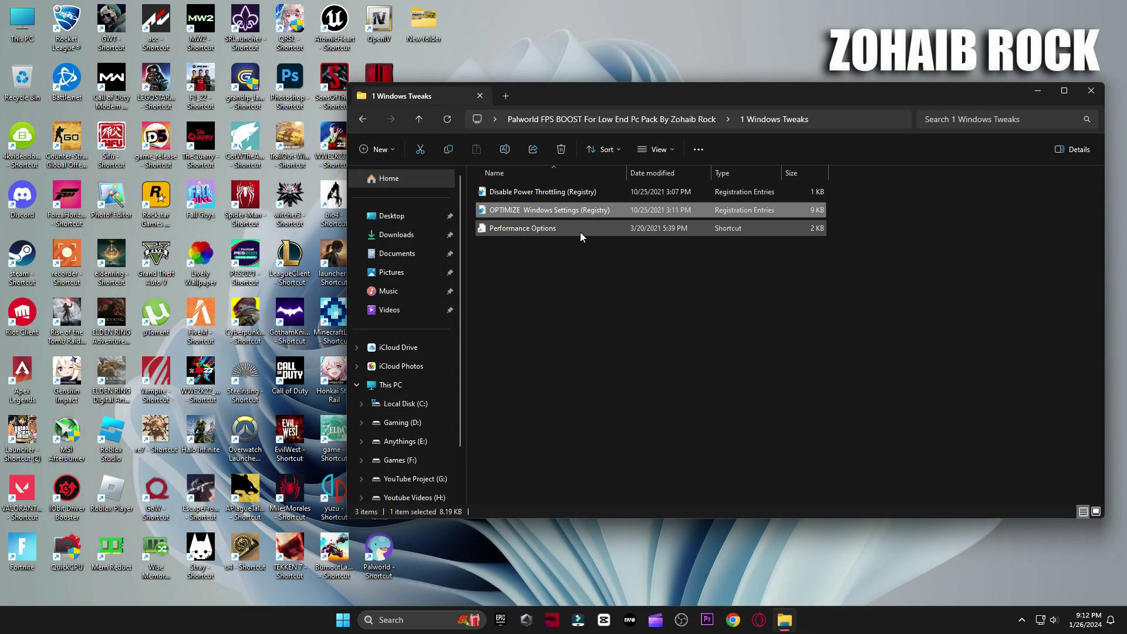
{"action": "left_click", "coordinate": [649, 325]}
{"action": "left_click", "coordinate": [695, 312]}
{"action": "double_click", "coordinate": [538, 193]}
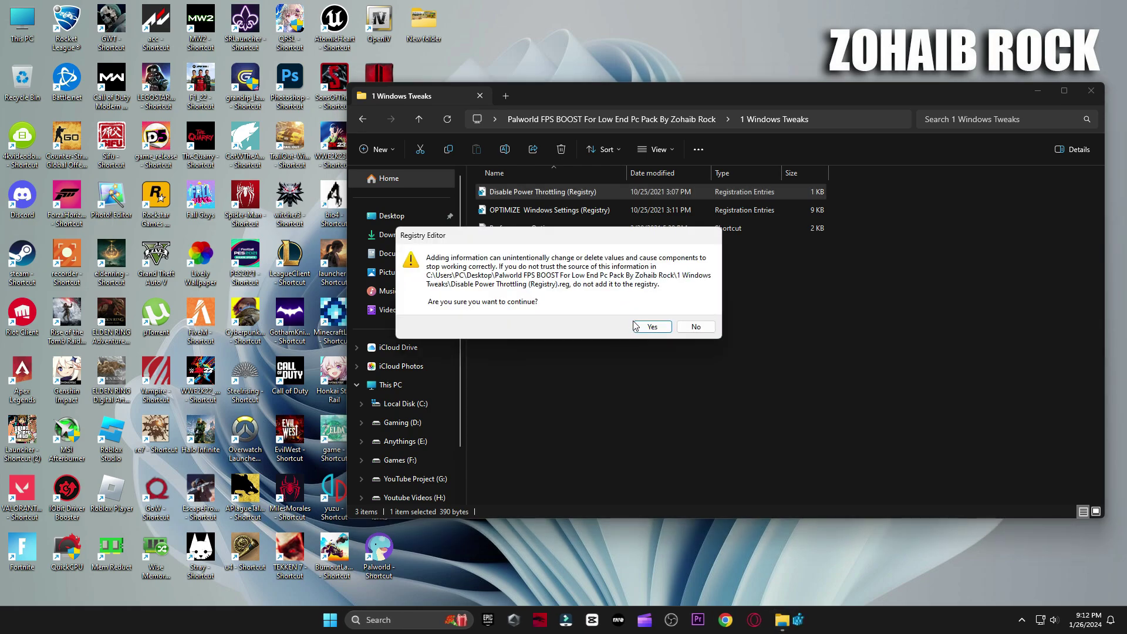
{"action": "left_click", "coordinate": [649, 326]}
{"action": "left_click", "coordinate": [694, 311]}
- Open Performance Options and confirm the visual effects with "Let Windows choose what's best for my computer"
{"action": "double_click", "coordinate": [528, 229]}
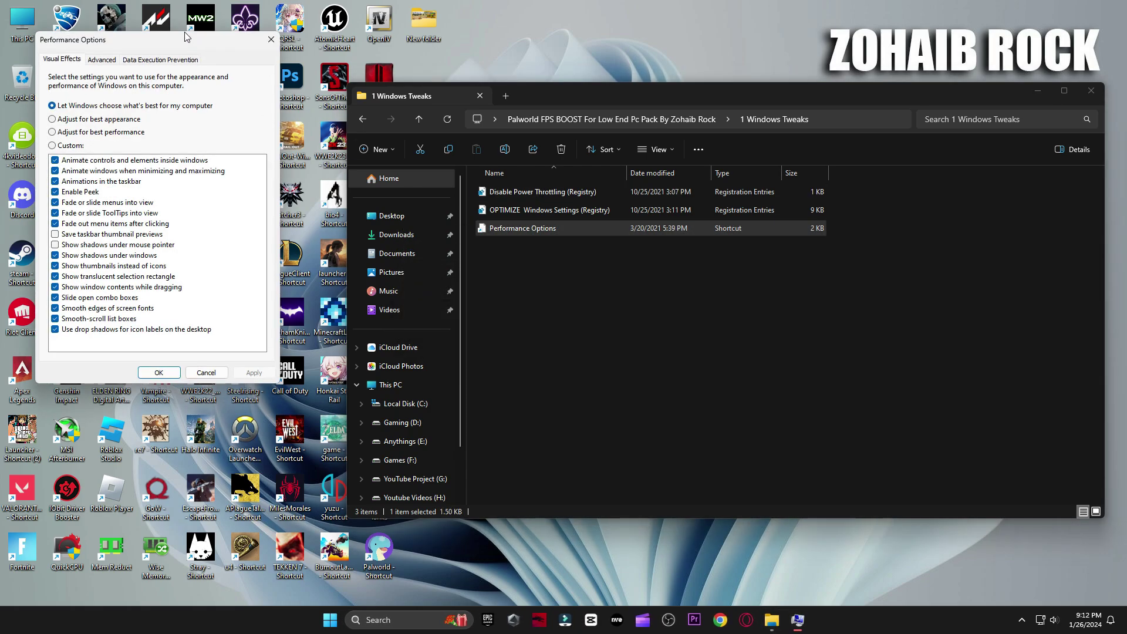
{"action": "left_click_drag", "start_coordinate": [118, 32], "coordinate": [548, 73]}
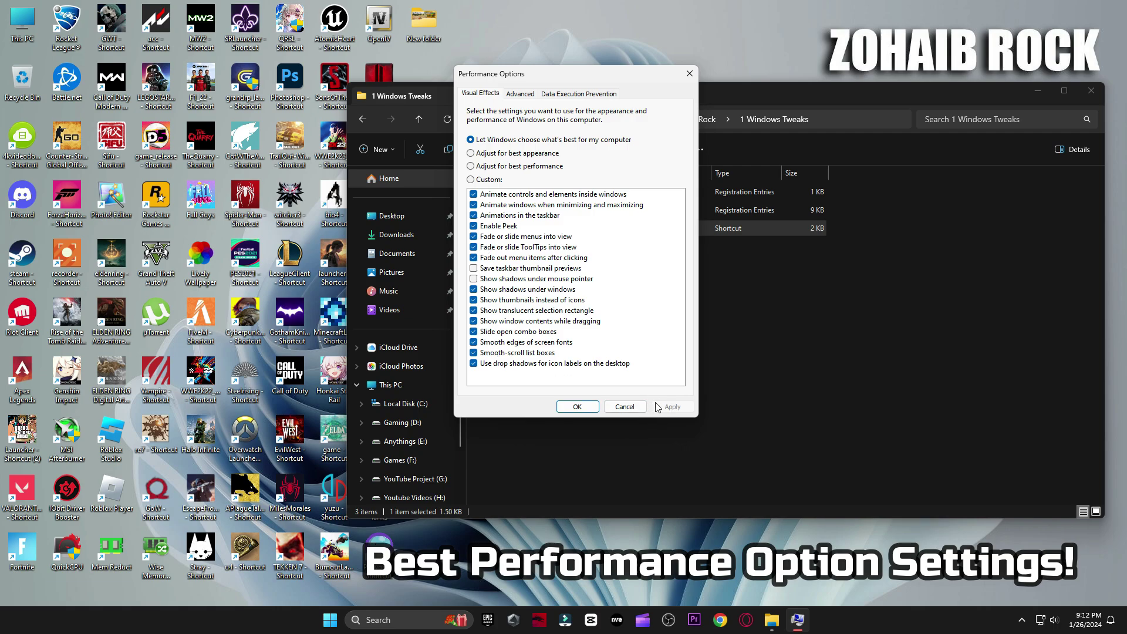
{"action": "left_click", "coordinate": [577, 406]}
- Run the scripts in the "2 Cleanup" folder that delete prefetch files, temporary files and the Windows Update cache
{"action": "key", "text": "alt+Left"}
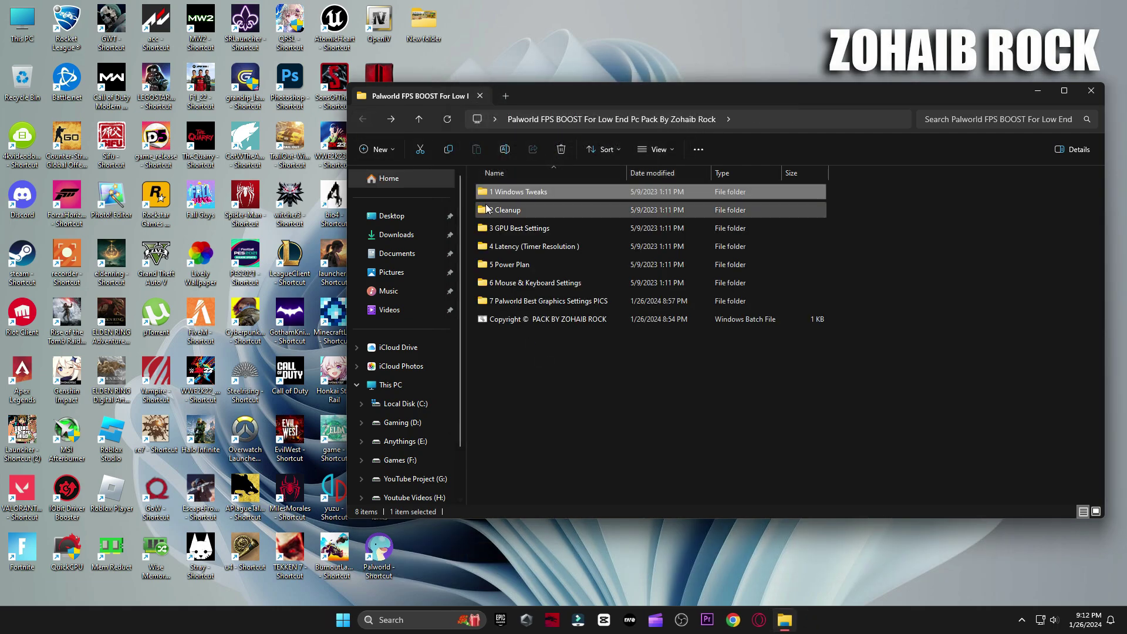
{"action": "double_click", "coordinate": [514, 212]}
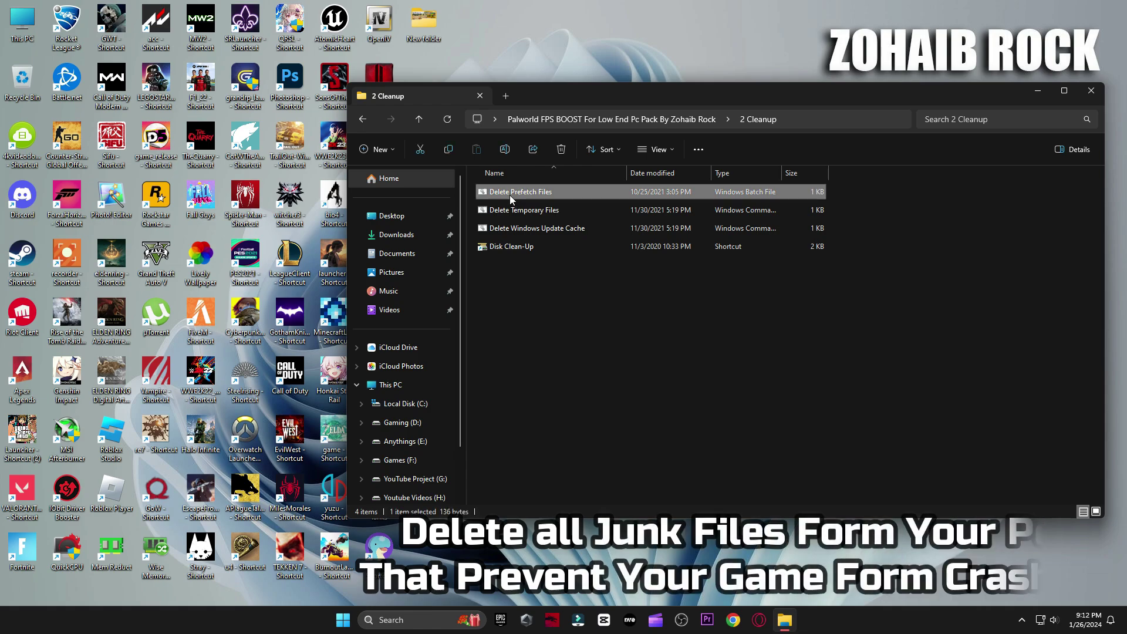
{"action": "double_click", "coordinate": [516, 212]}
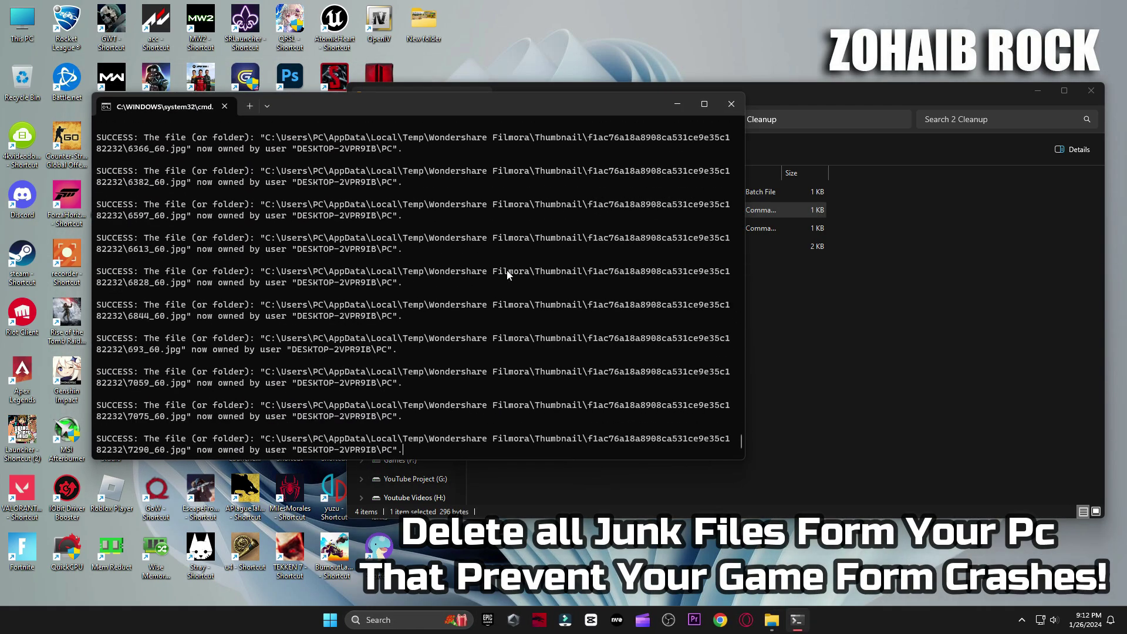
{"action": "key", "text": "Return"}
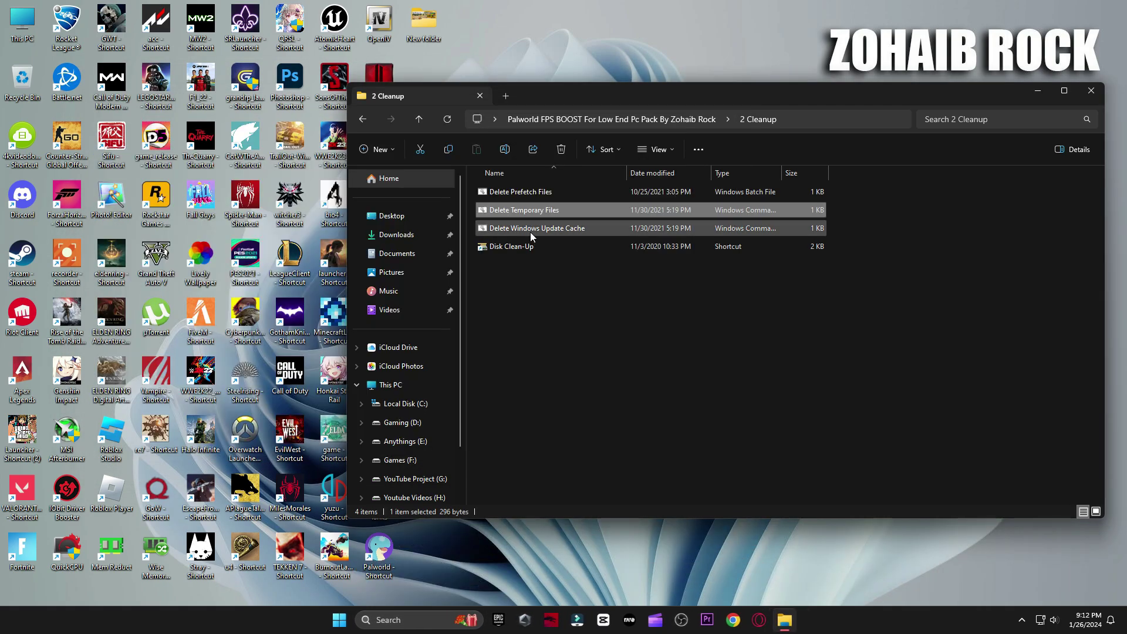
{"action": "double_click", "coordinate": [530, 230]}
{"action": "key", "text": "Return"}
- Launch the Disk Clean-Up shortcut for drive C: and bring its window into clear view on the desktop
{"action": "double_click", "coordinate": [530, 247]}
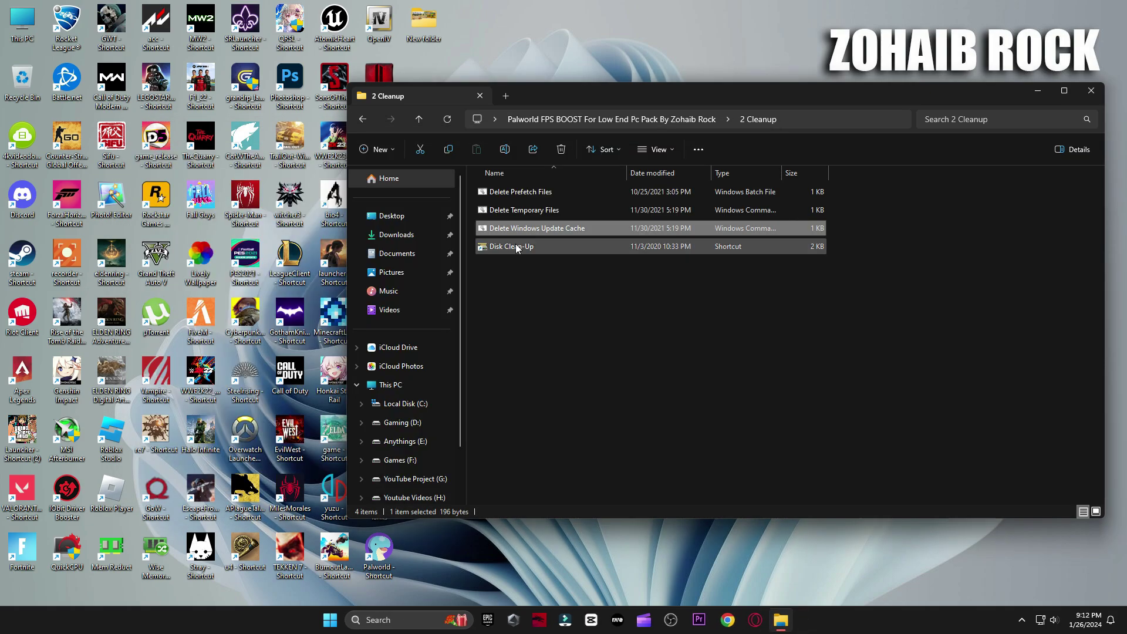
{"action": "left_click", "coordinate": [1037, 90]}
{"action": "left_click", "coordinate": [535, 329]}
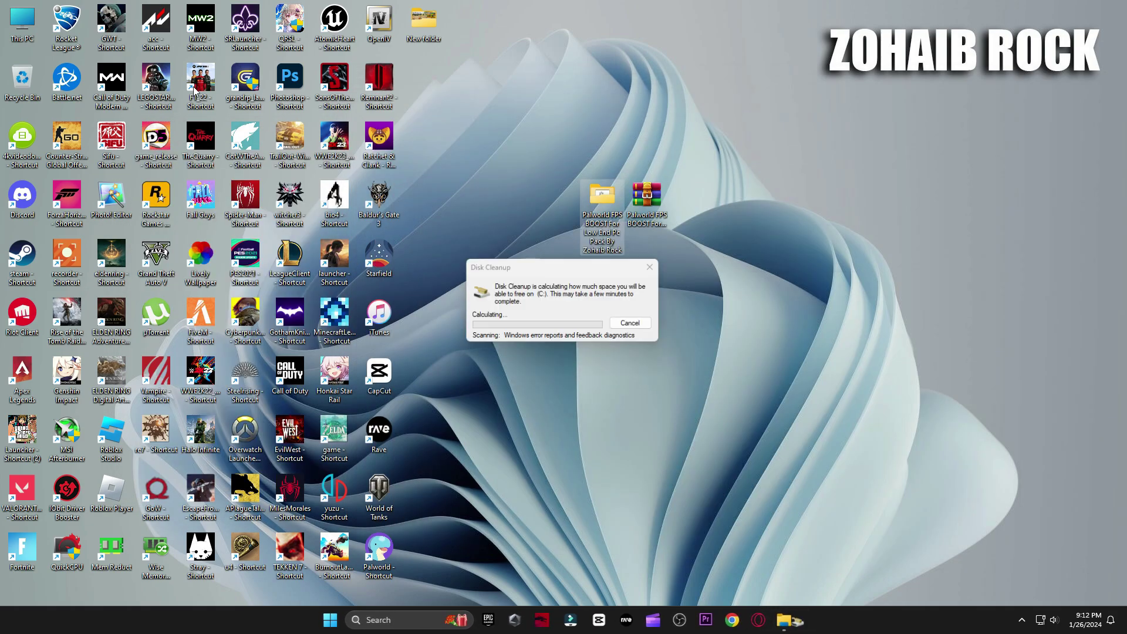
{"action": "left_click_drag", "start_coordinate": [213, 151], "coordinate": [621, 106]}
- Mark all file categories for deletion, including Windows error reports, DirectX Shader Cache and Delivery Optimization Files, and run the disk cleanup
{"action": "left_click", "coordinate": [561, 206]}
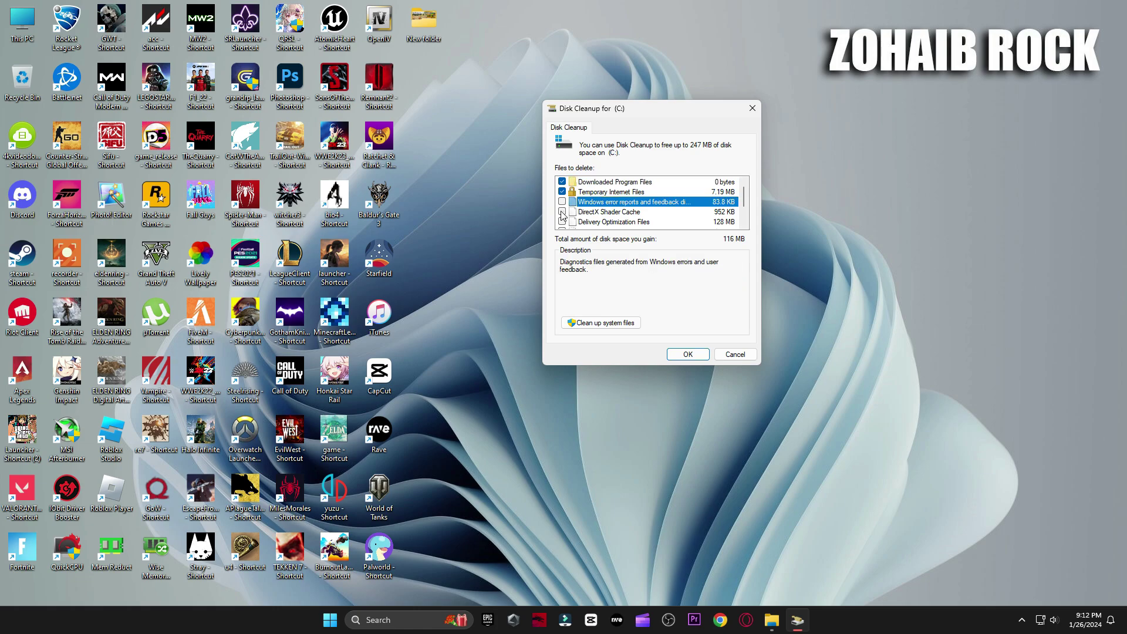
{"action": "scroll", "coordinate": [563, 225], "scroll_direction": "down", "scroll_amount": 1}
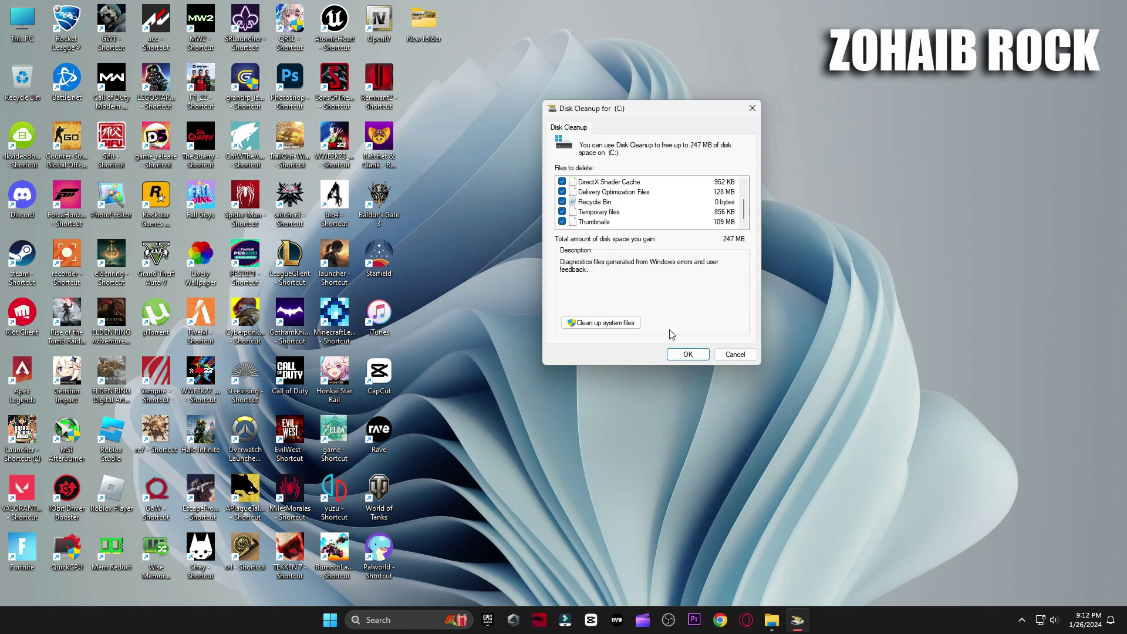
{"action": "left_click", "coordinate": [701, 356]}
{"action": "left_click", "coordinate": [585, 319]}
{"action": "left_click_drag", "start_coordinate": [600, 273], "coordinate": [654, 188]}
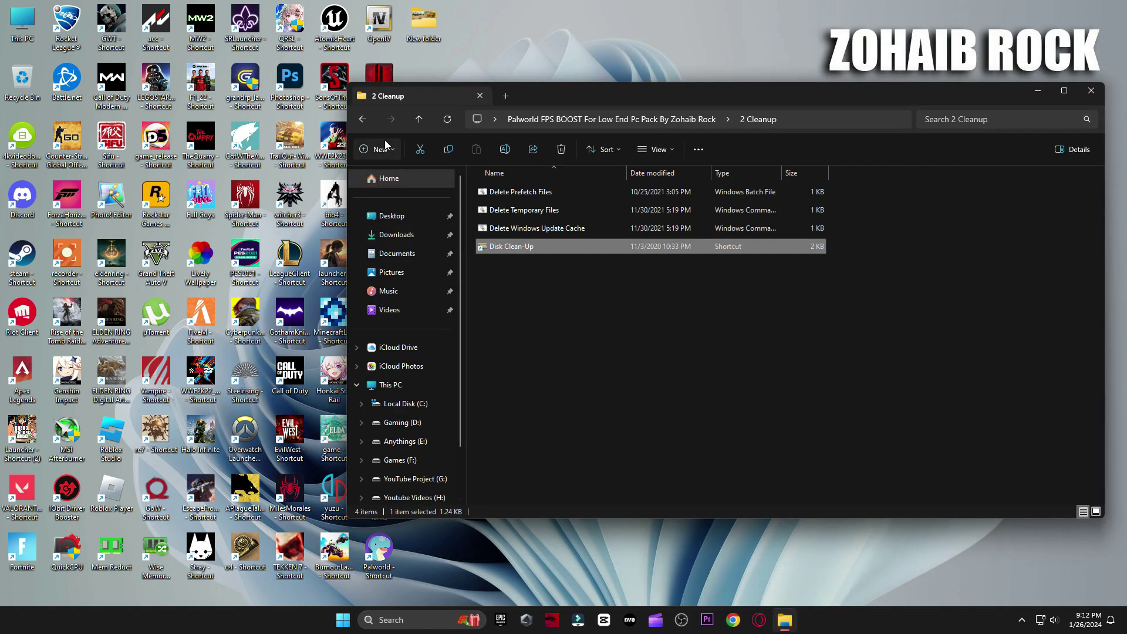
- Open the AMD folder in "3 GPU Best Settings" and view its advanced and display setting images
{"action": "left_click", "coordinate": [359, 120]}
{"action": "double_click", "coordinate": [520, 228]}
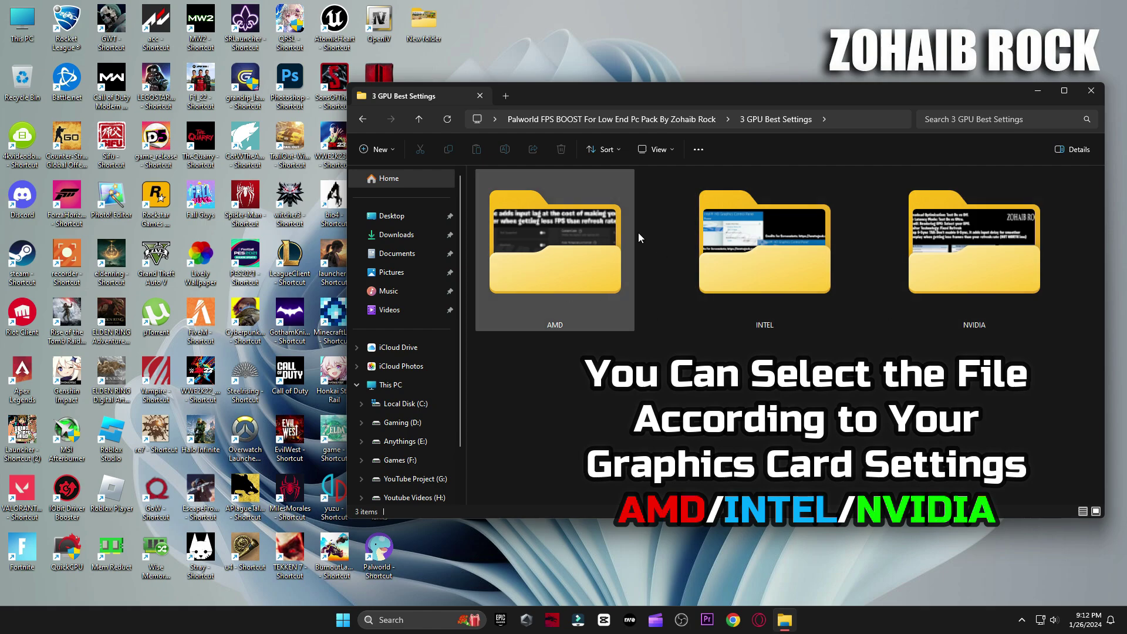
{"action": "double_click", "coordinate": [560, 274]}
{"action": "double_click", "coordinate": [509, 233]}
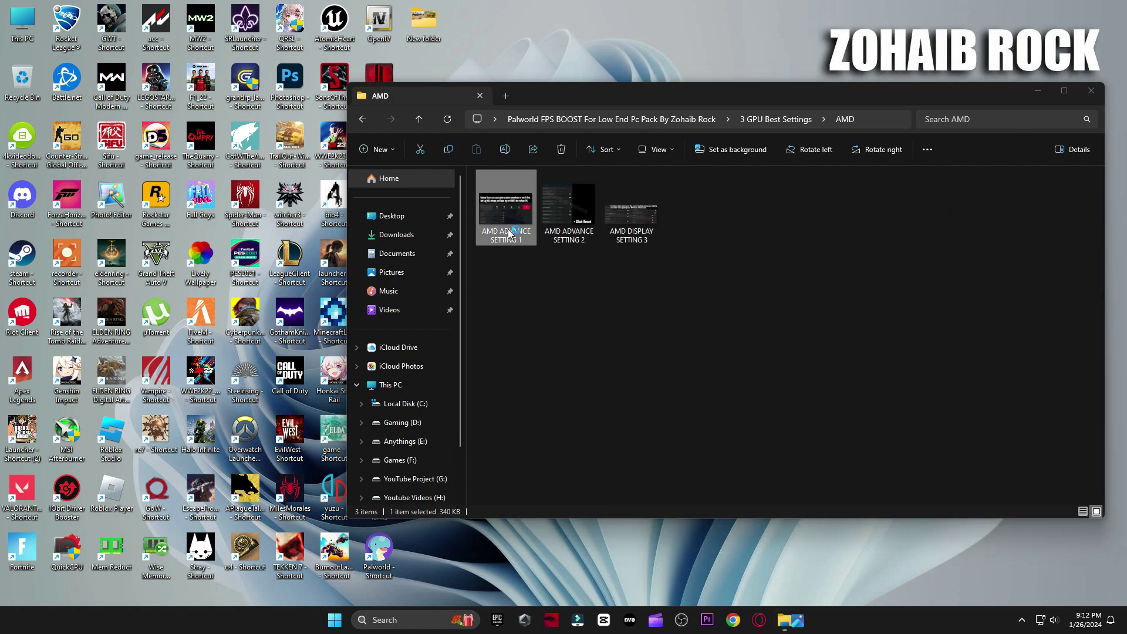
{"action": "key", "text": "Right"}
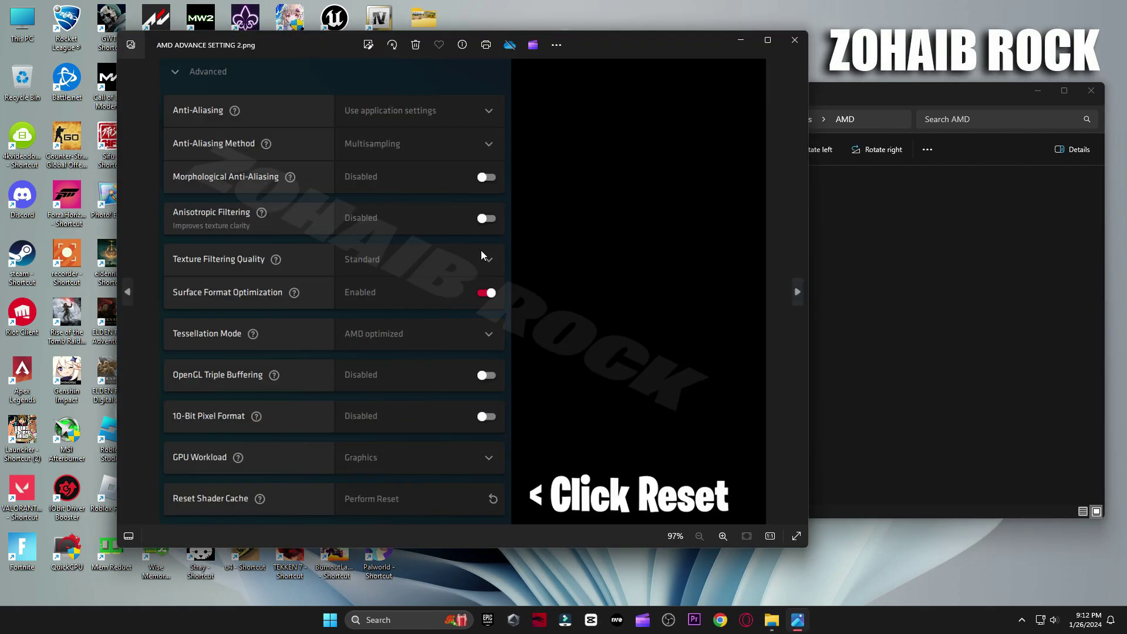
{"action": "key", "text": "Right"}
{"action": "left_click", "coordinate": [792, 41]}
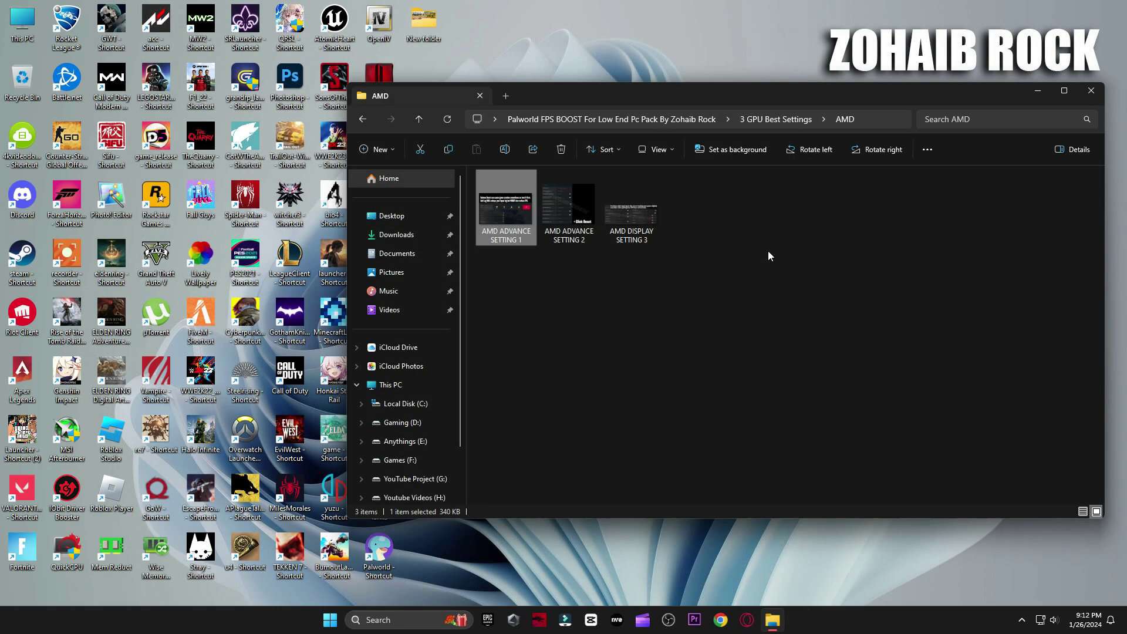
- Open the INTEL folder and view the Intel Graphics Command Center and Intel HD Graphics Control Panel images
{"action": "key", "text": "alt+Up"}
{"action": "double_click", "coordinate": [803, 263]}
{"action": "left_click", "coordinate": [493, 247]}
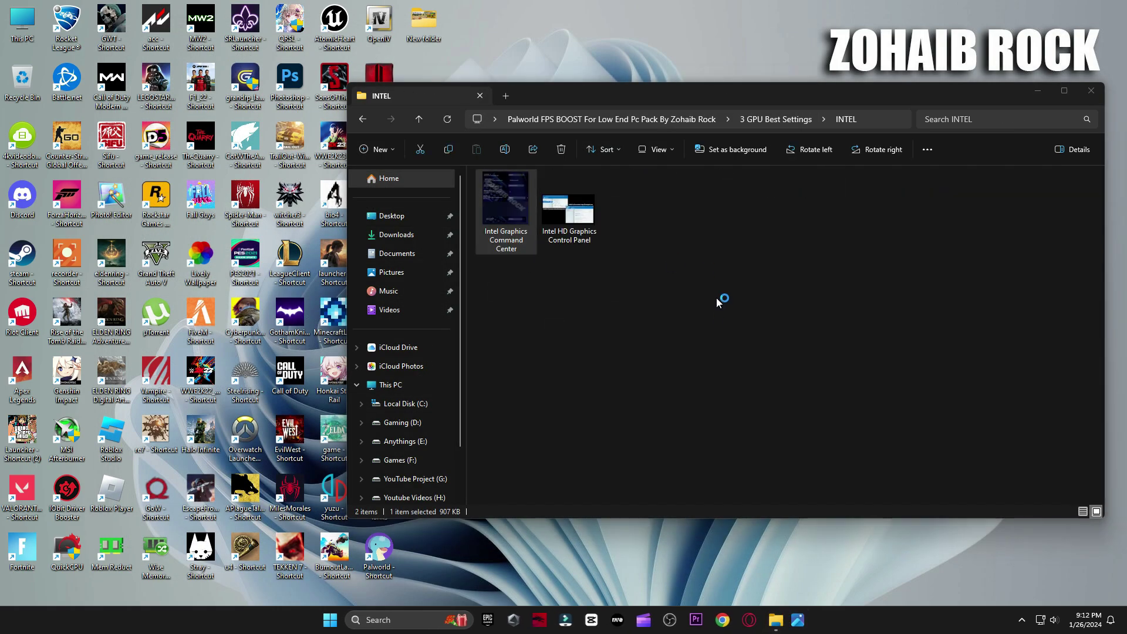
{"action": "key", "text": "Return"}
{"action": "key", "text": "Right"}
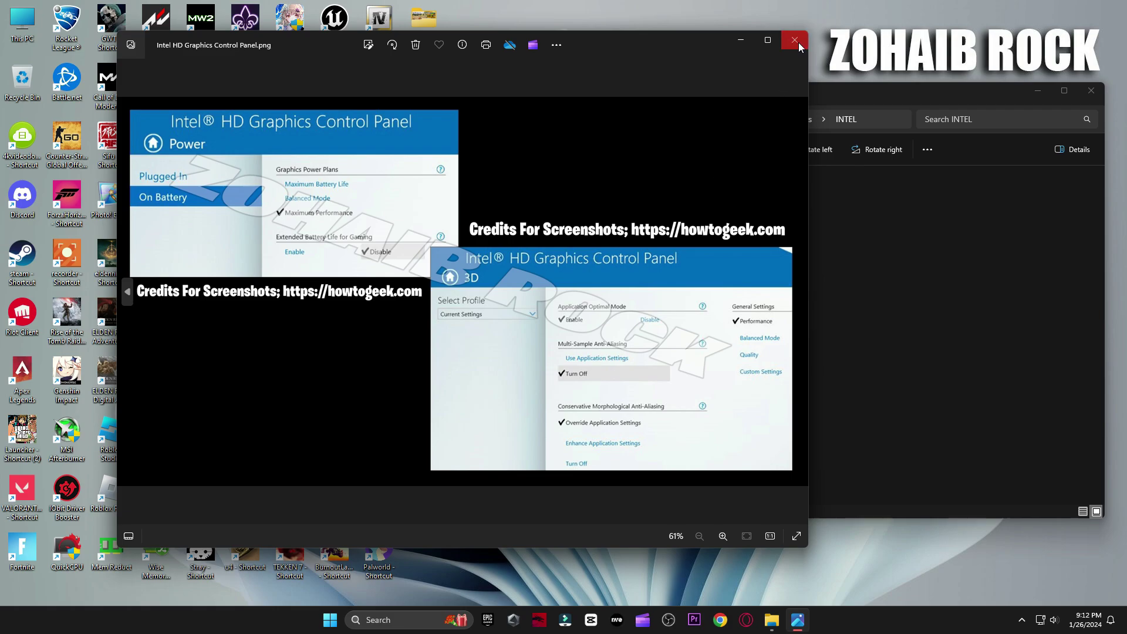
{"action": "left_click", "coordinate": [794, 40]}
- Open the NVIDIA folder and view the recommended "Manage 3D Settings" image
{"action": "key", "text": "alt+Up"}
{"action": "key", "text": "Down"}
{"action": "key", "text": "Return"}
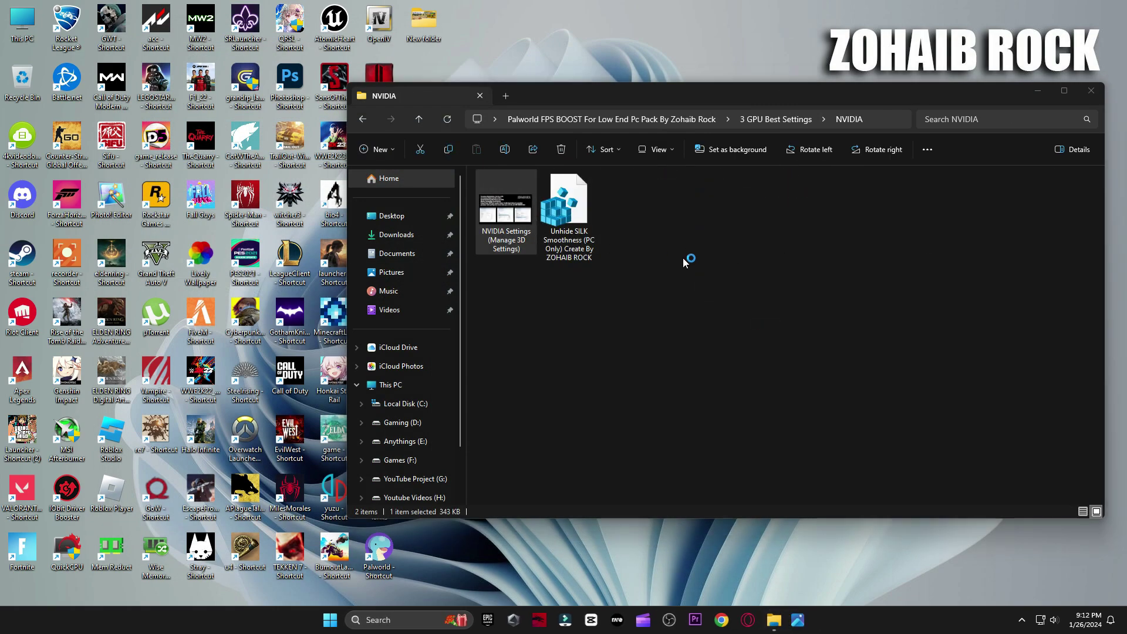
{"action": "key", "text": "Return"}
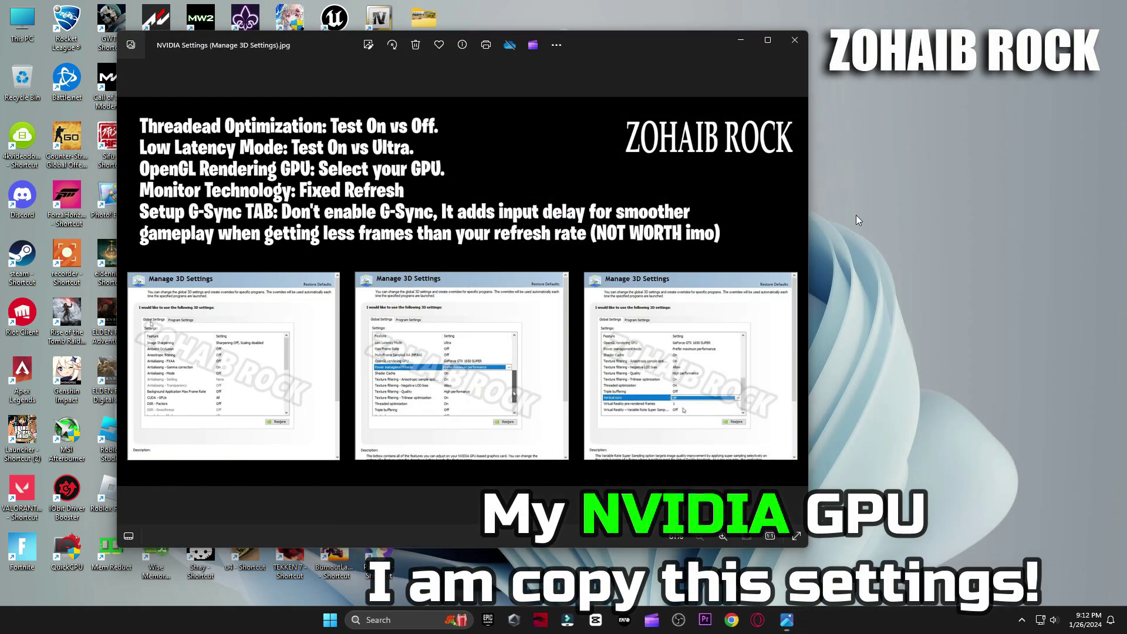
- Open the NVIDIA Control Panel and review the image settings preview page and the global Manage 3D Settings list
{"action": "right_click", "coordinate": [855, 215]}
{"action": "left_click", "coordinate": [897, 385]}
{"action": "left_click", "coordinate": [905, 298]}
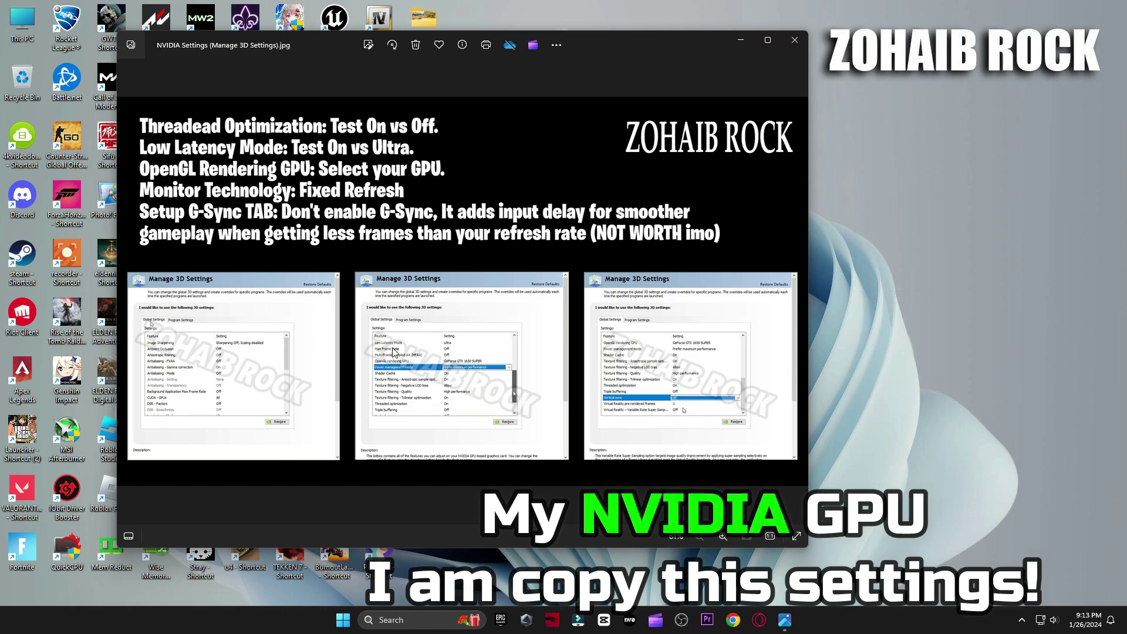
{"action": "left_click", "coordinate": [794, 40]}
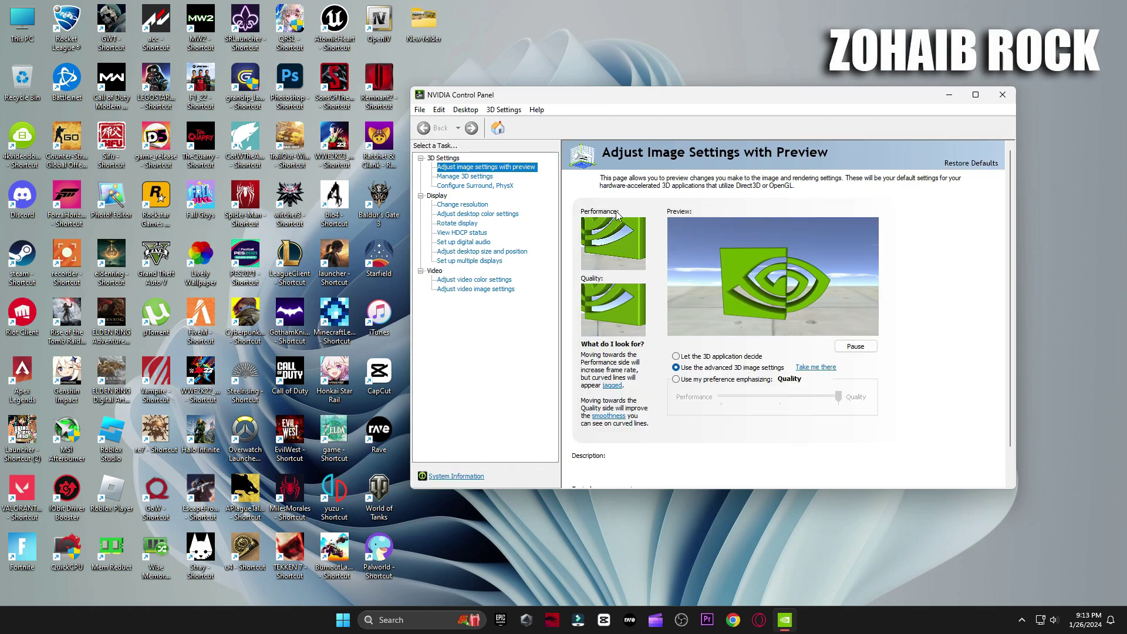
{"action": "mouse_move", "coordinate": [724, 369]}
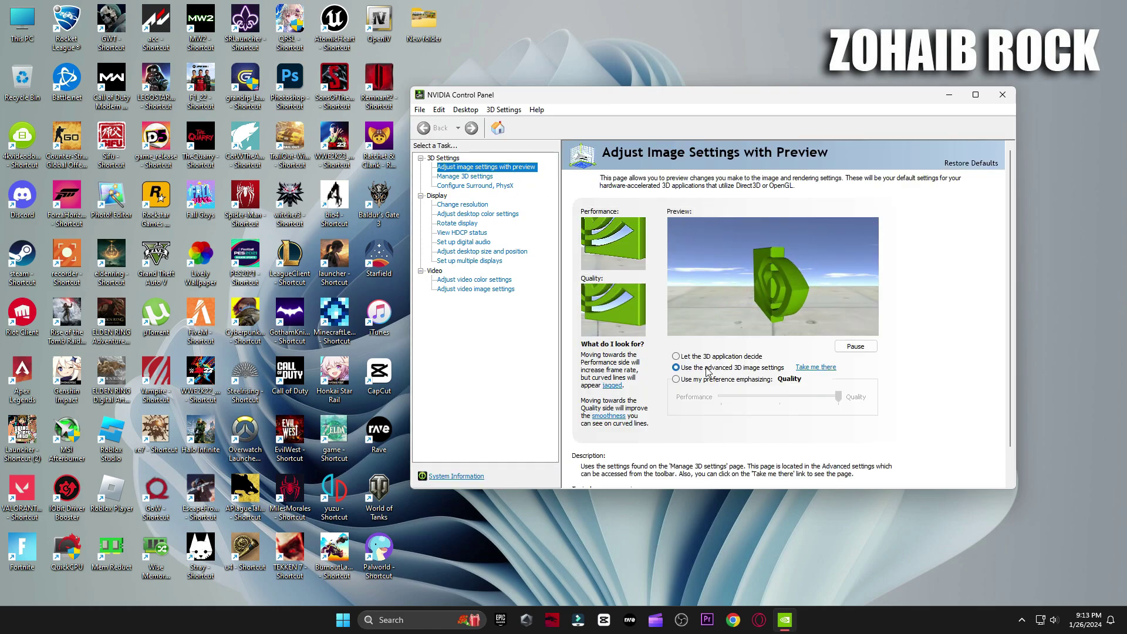
{"action": "left_click", "coordinate": [463, 176]}
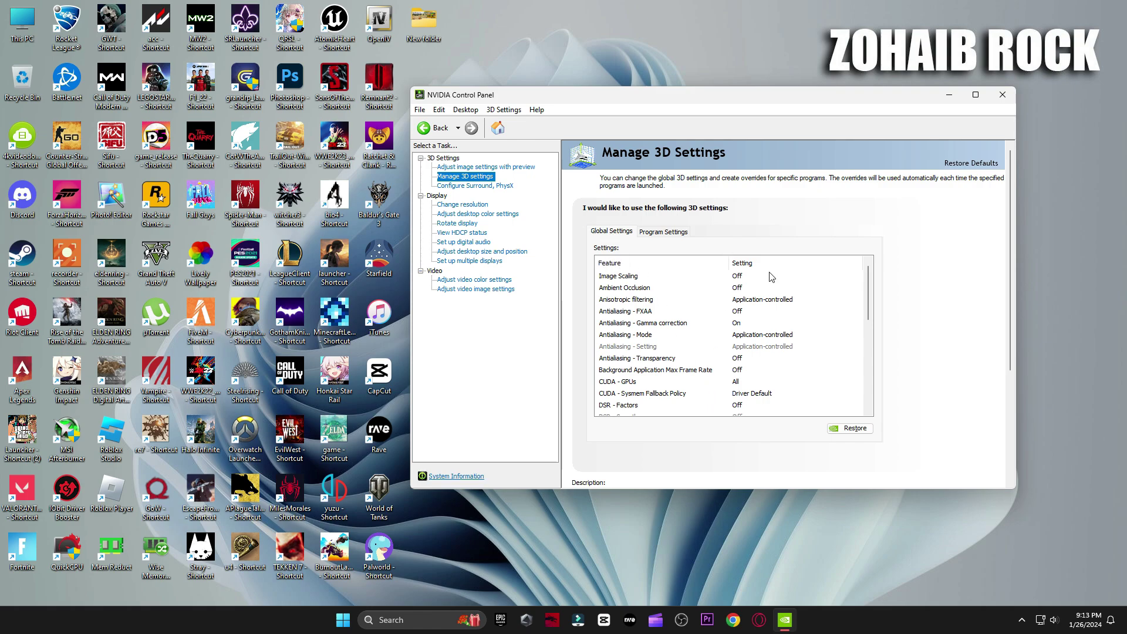
{"action": "scroll", "coordinate": [751, 284], "scroll_direction": "down", "scroll_amount": 8}
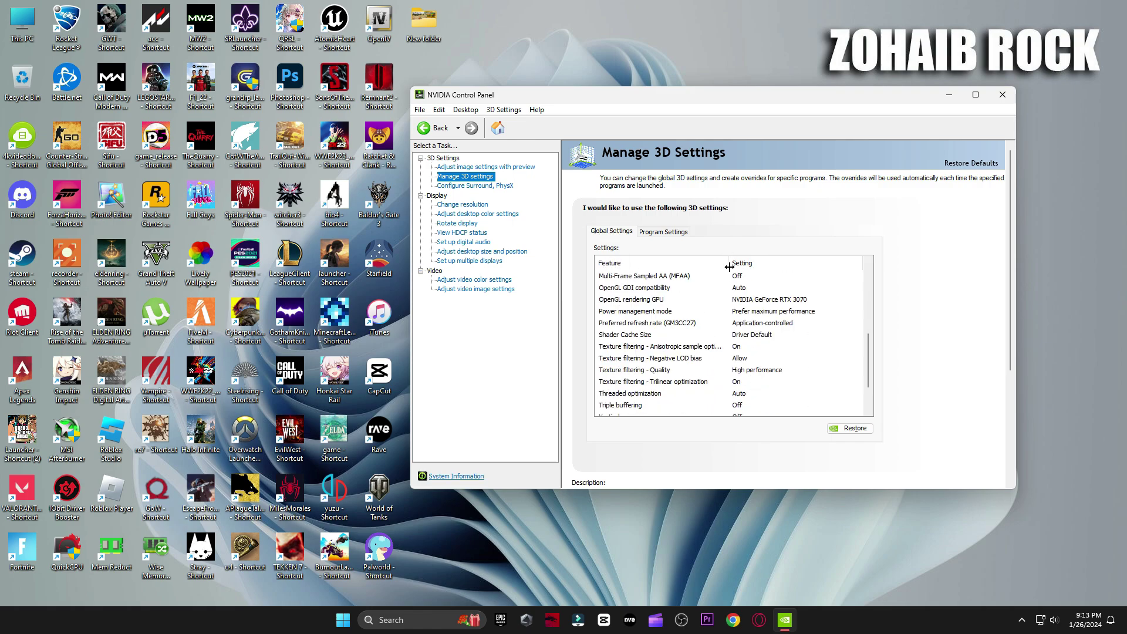
{"action": "left_click", "coordinate": [510, 167]}
{"action": "left_click", "coordinate": [1002, 94]}
- Open GeForce Experience and check whether the graphics driver is up to date
{"action": "left_click", "coordinate": [445, 622]}
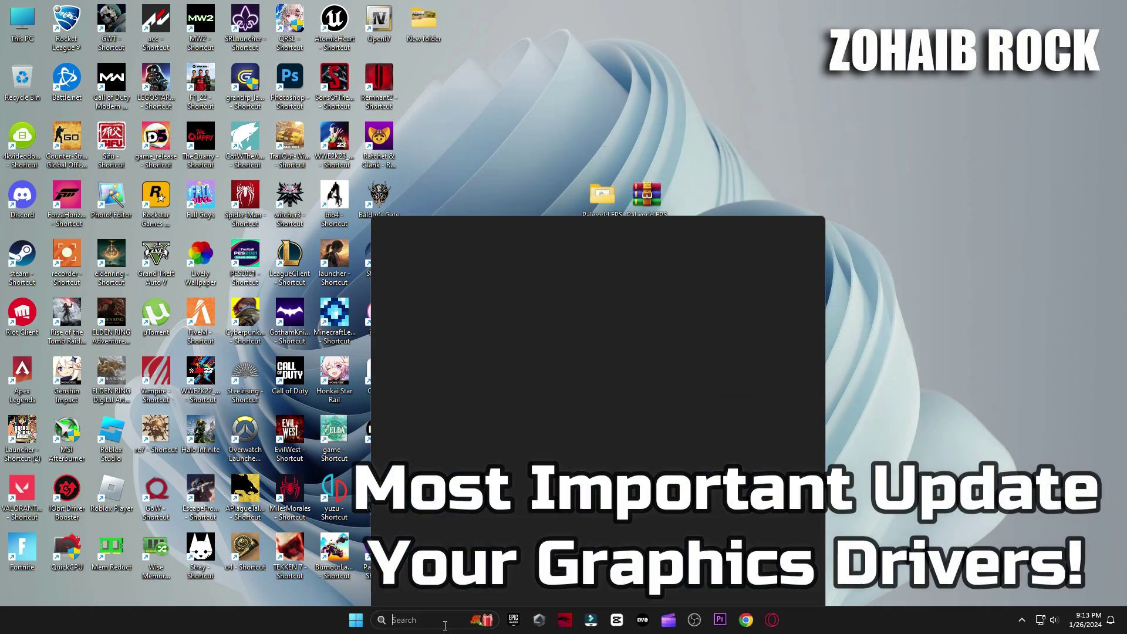
{"action": "type", "text": "gef"}
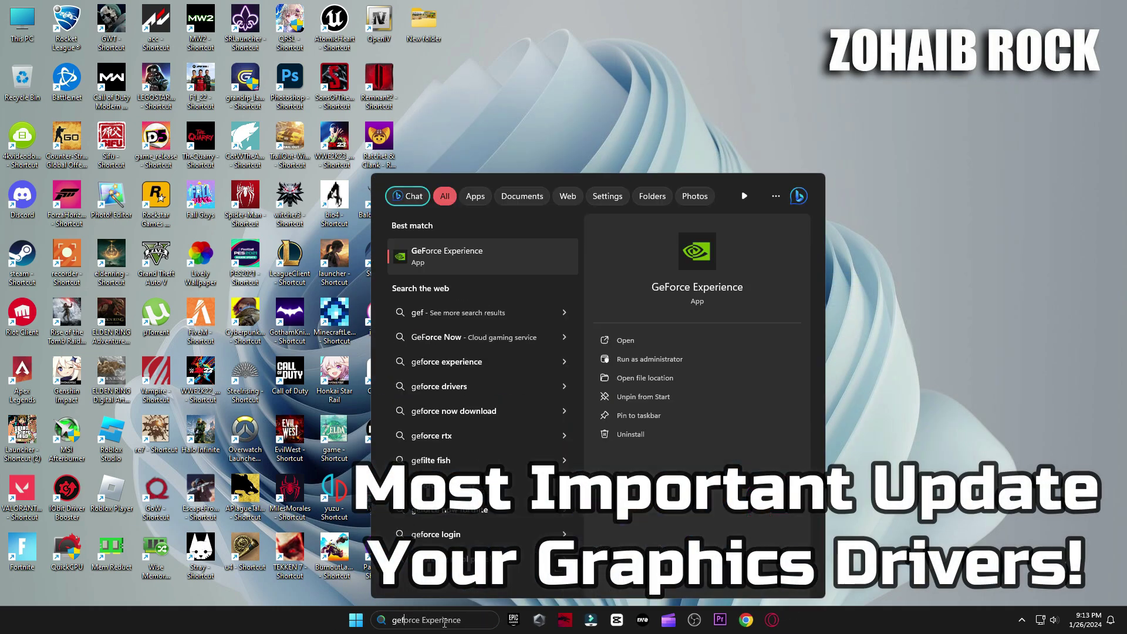
{"action": "left_click", "coordinate": [422, 254]}
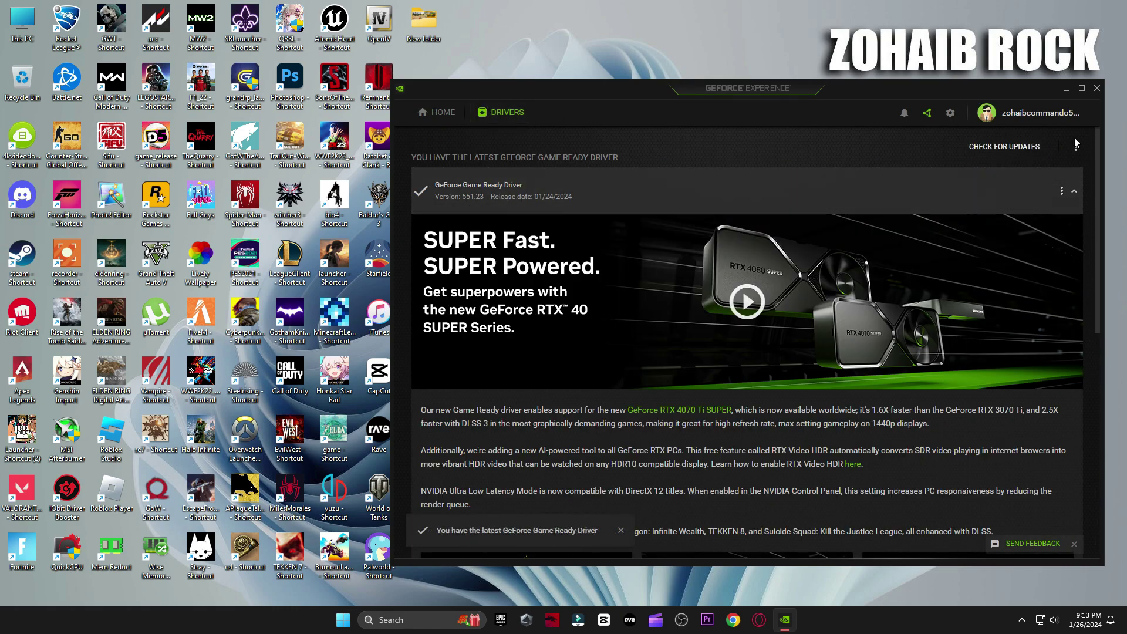
{"action": "left_click", "coordinate": [1097, 88]}
- Run Timer Resolution from the "4 Latency (Timer Resolution )" folder, set it to Maximum, and leave it running minimized
{"action": "double_click", "coordinate": [604, 226]}
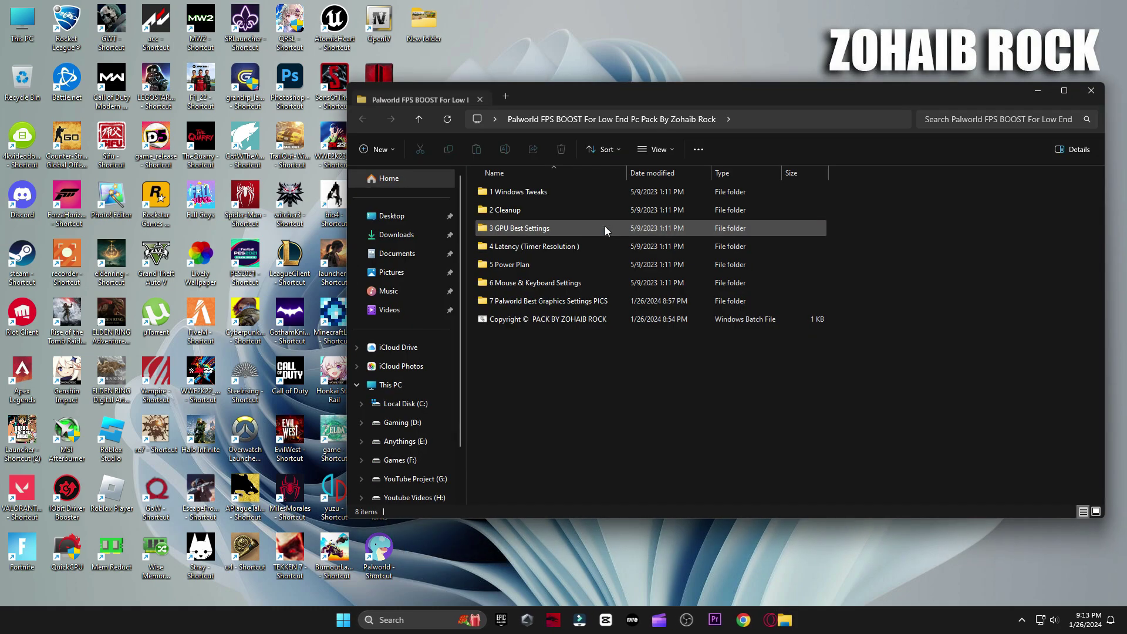
{"action": "double_click", "coordinate": [555, 245]}
{"action": "double_click", "coordinate": [522, 195]}
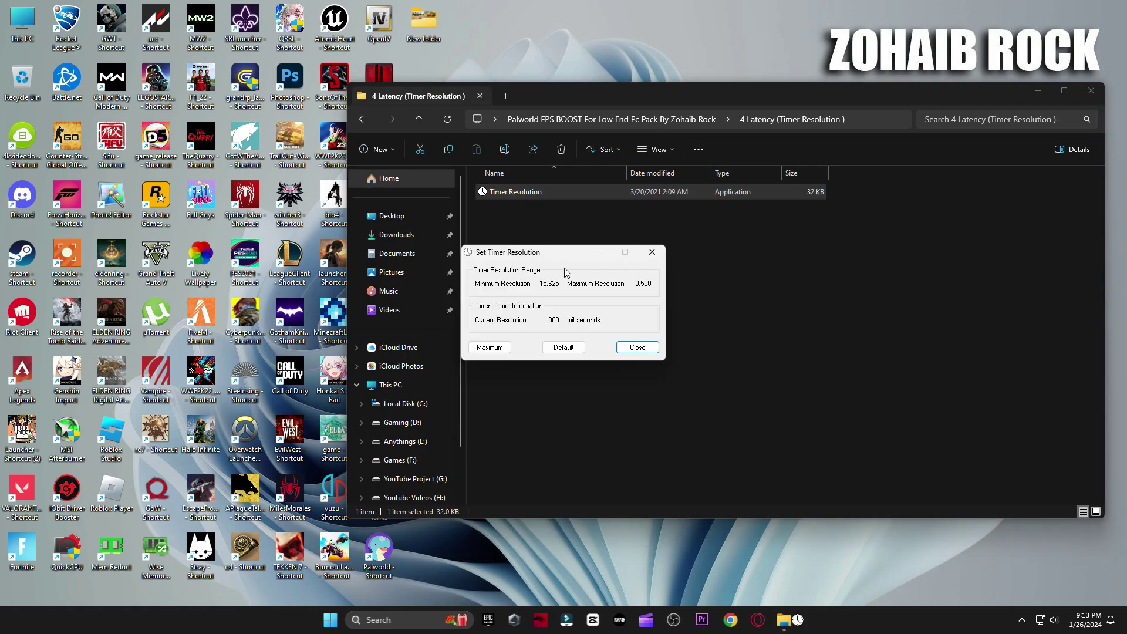
{"action": "left_click_drag", "start_coordinate": [564, 252], "coordinate": [780, 238]}
{"action": "left_click", "coordinate": [772, 332]}
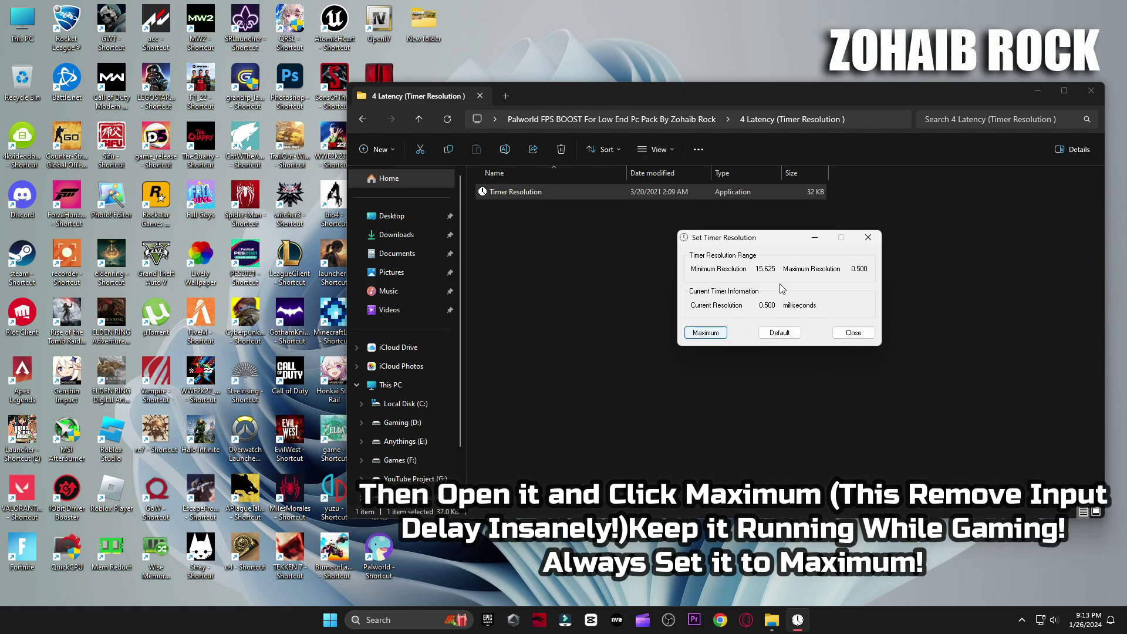
{"action": "left_click", "coordinate": [814, 237]}
- Browse to the Quick-CPU x64bit setup folder inside "5 Power Plan", and launch the installed Quick CPU program
{"action": "left_click", "coordinate": [362, 119]}
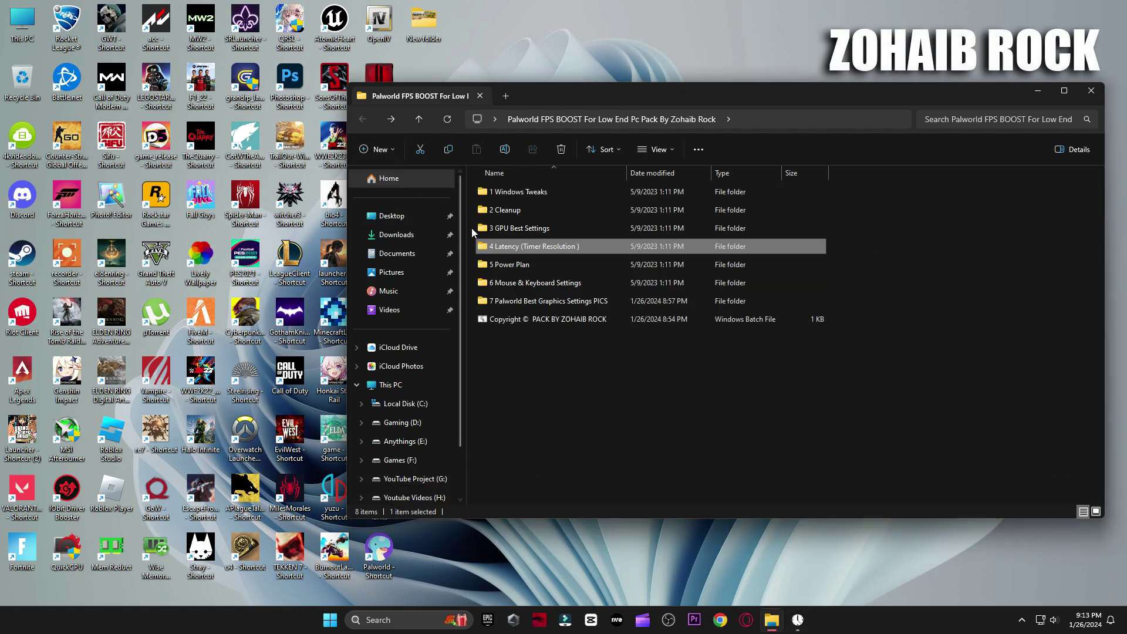
{"action": "double_click", "coordinate": [503, 263]}
{"action": "double_click", "coordinate": [506, 192]}
{"action": "double_click", "coordinate": [506, 211]}
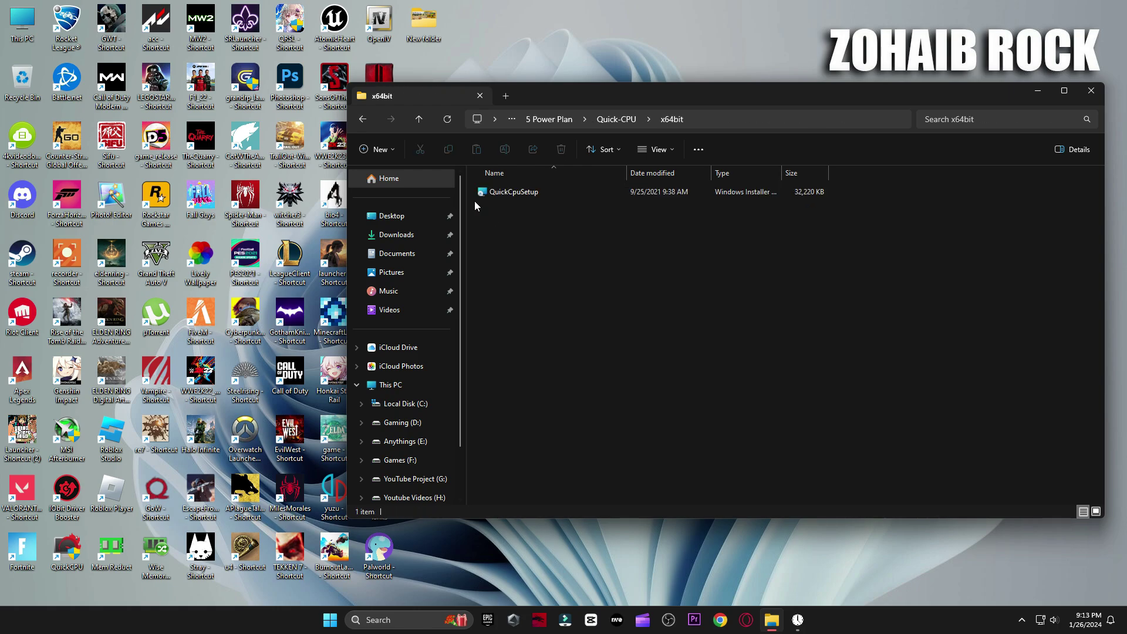
{"action": "left_click", "coordinate": [58, 556]}
{"action": "left_click", "coordinate": [1087, 93]}
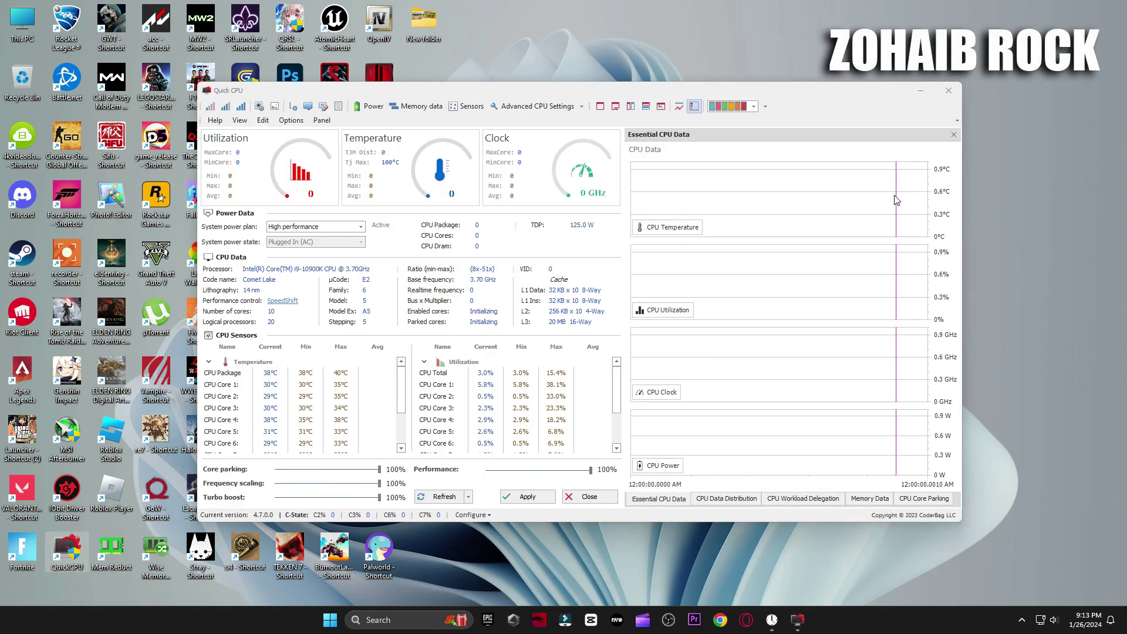
- Choose the High performance system power plan in Quick CPU, apply it, and close the program
{"action": "left_click", "coordinate": [667, 347]}
{"action": "left_click", "coordinate": [361, 227]}
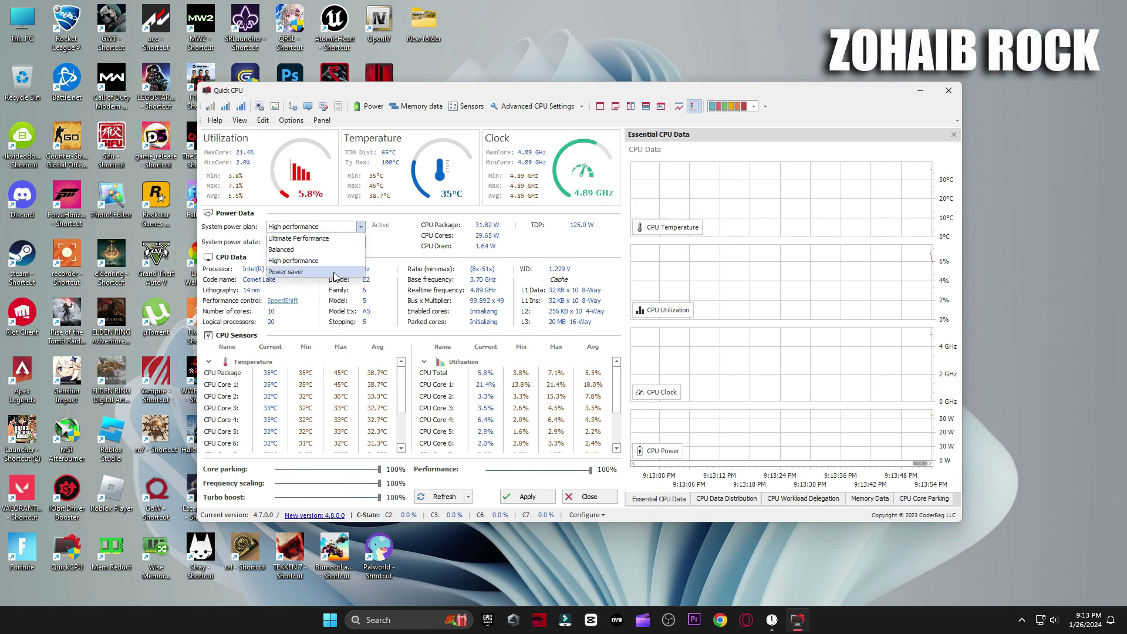
{"action": "left_click", "coordinate": [288, 262]}
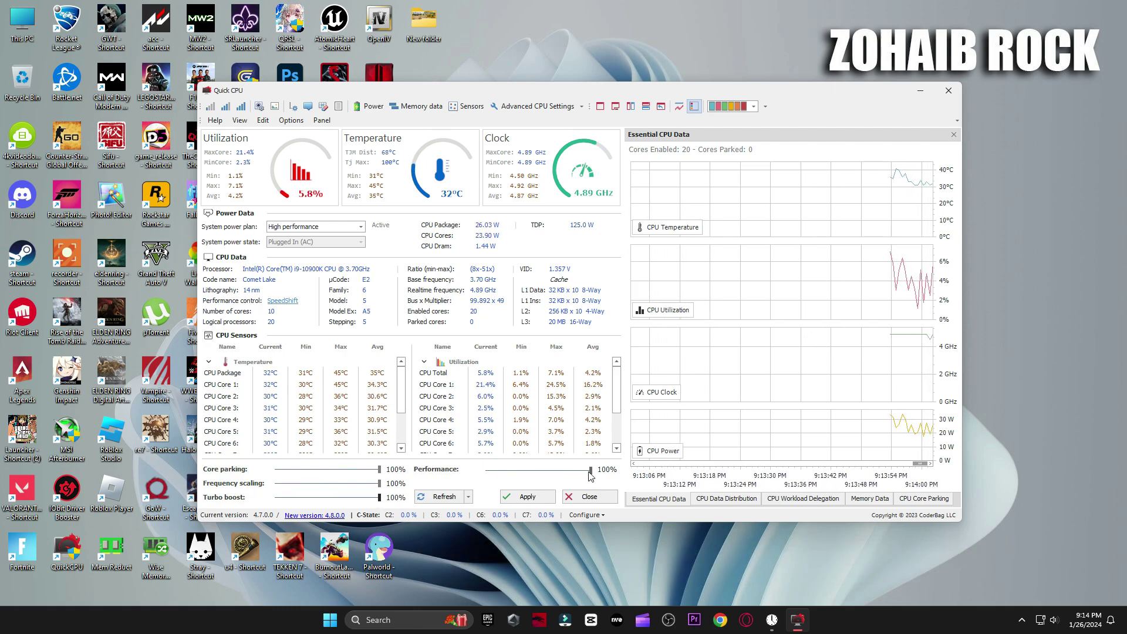
{"action": "left_click", "coordinate": [527, 496]}
{"action": "left_click", "coordinate": [649, 337]}
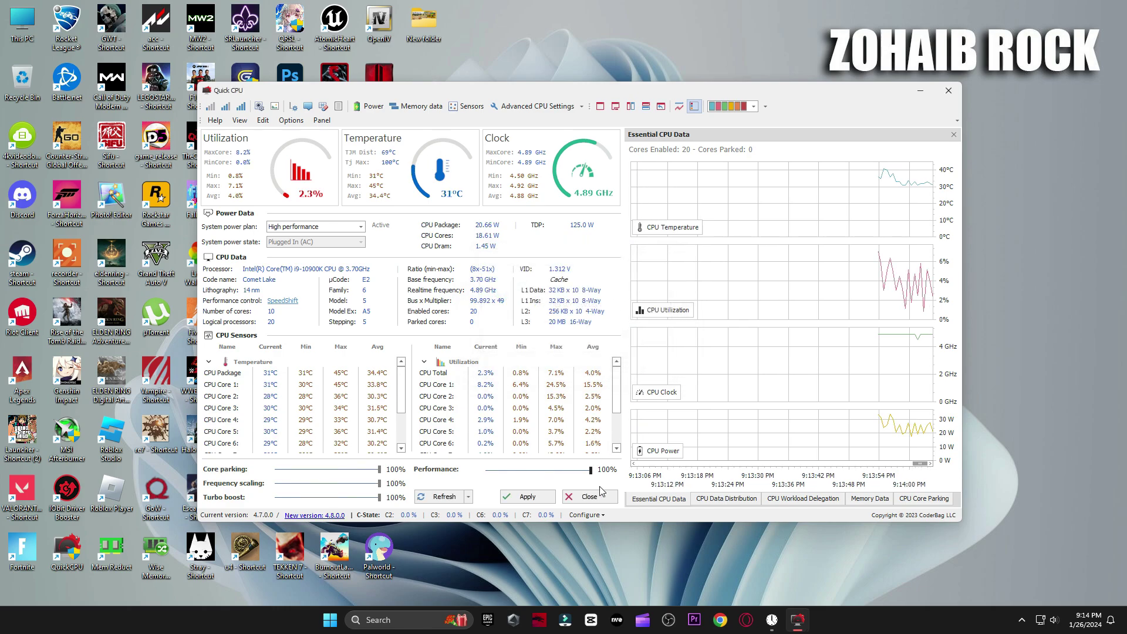
{"action": "left_click", "coordinate": [600, 492]}
- Search for "power", open the Windows power plan settings, and review High performance and the additional plans
{"action": "left_click", "coordinate": [412, 621]}
{"action": "type", "text": "pow"}
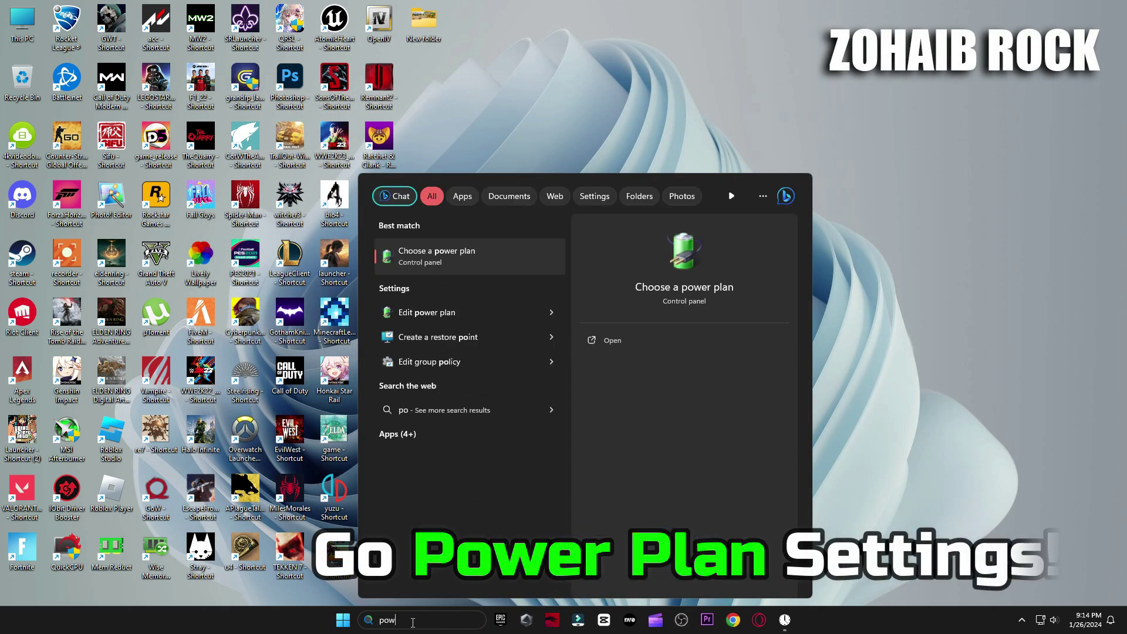
{"action": "type", "text": "er"}
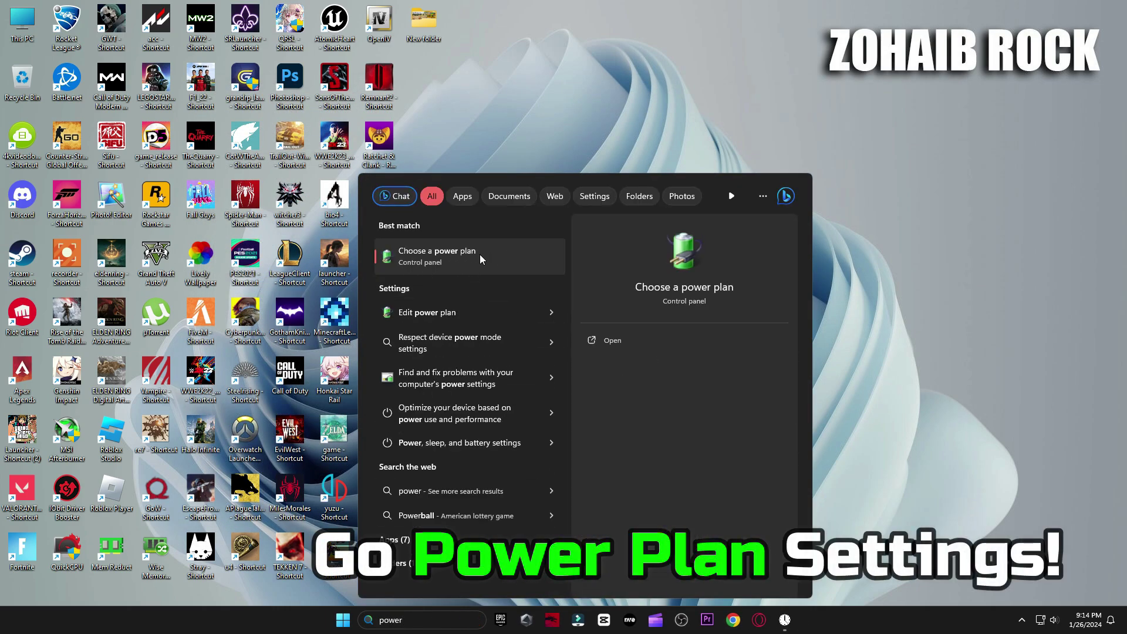
{"action": "left_click", "coordinate": [480, 255]}
{"action": "left_click_drag", "start_coordinate": [561, 192], "coordinate": [708, 125]}
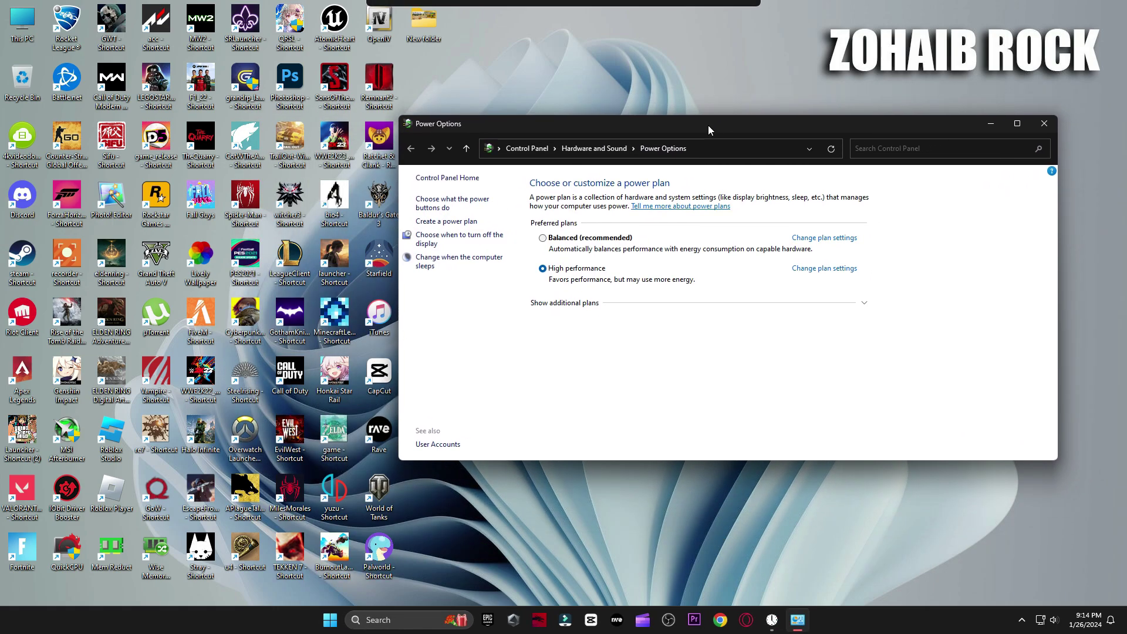
{"action": "left_click", "coordinate": [559, 306]}
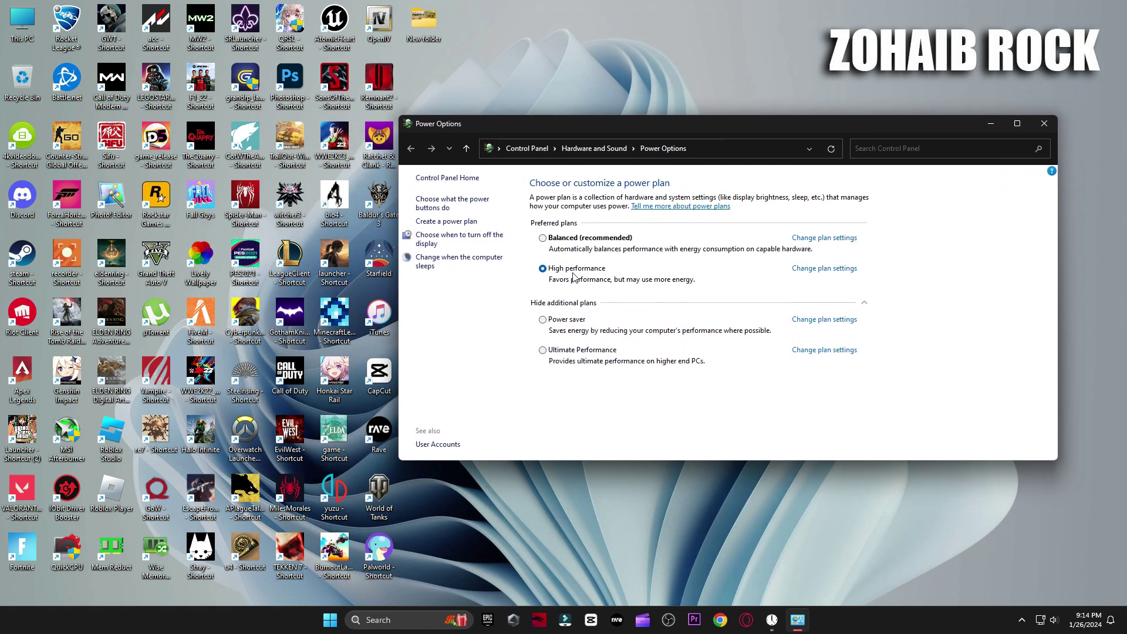
{"action": "left_click", "coordinate": [573, 306]}
{"action": "left_click", "coordinate": [1044, 123]}
- Open M1 Mouse Acceleration from "6 Mouse & Keyboard Settings", check the pointer and button options, and apply the mouse settings
{"action": "double_click", "coordinate": [607, 206]}
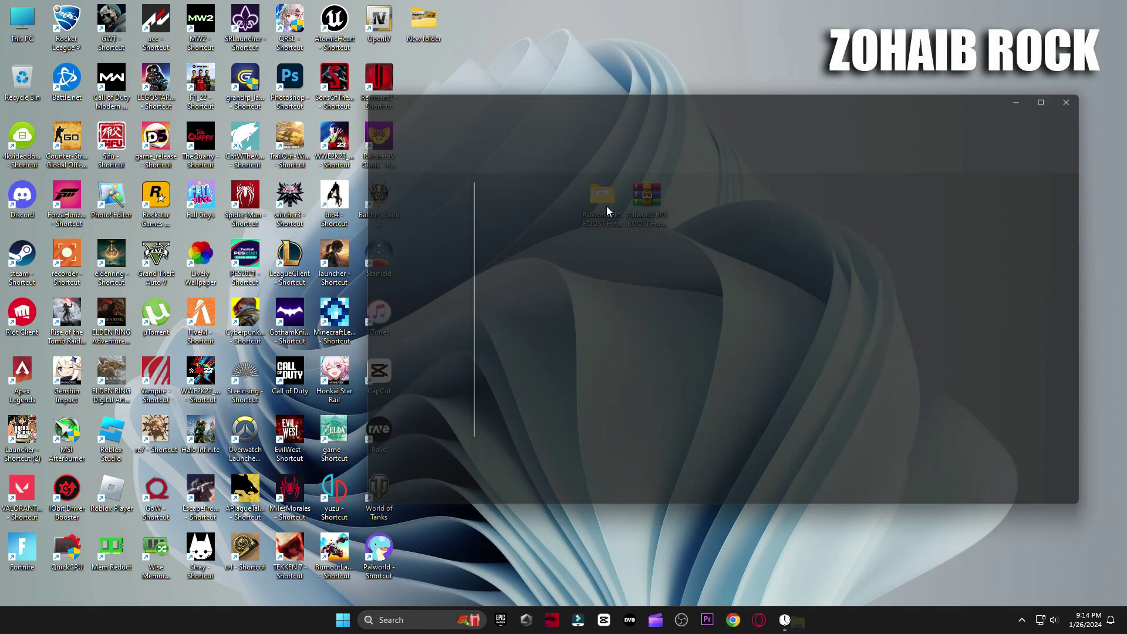
{"action": "double_click", "coordinate": [522, 287]}
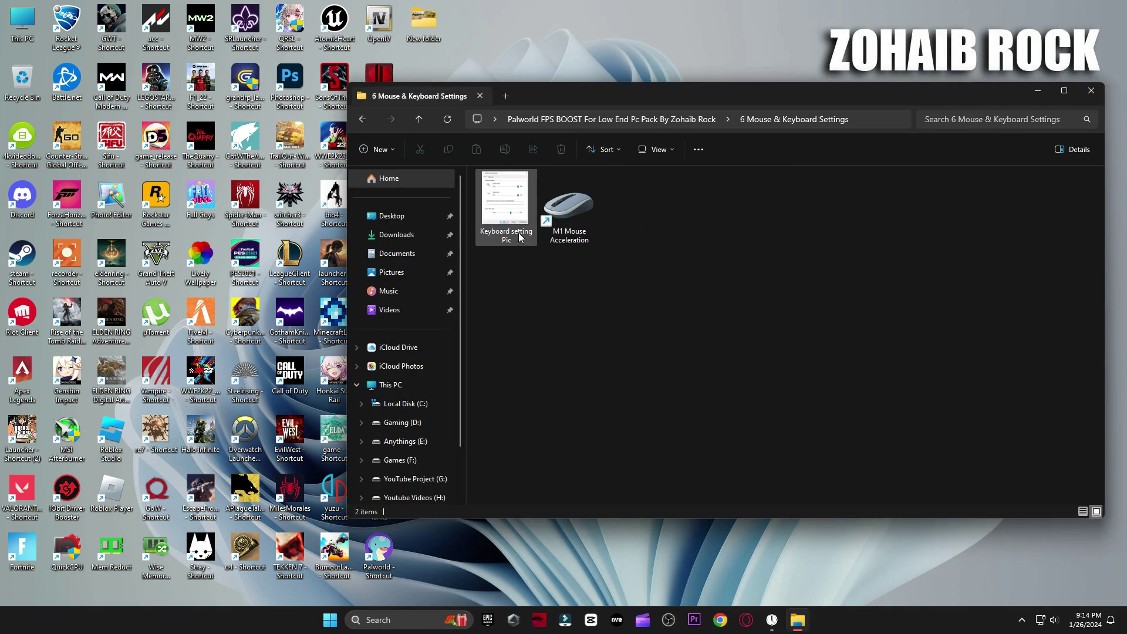
{"action": "double_click", "coordinate": [579, 218]}
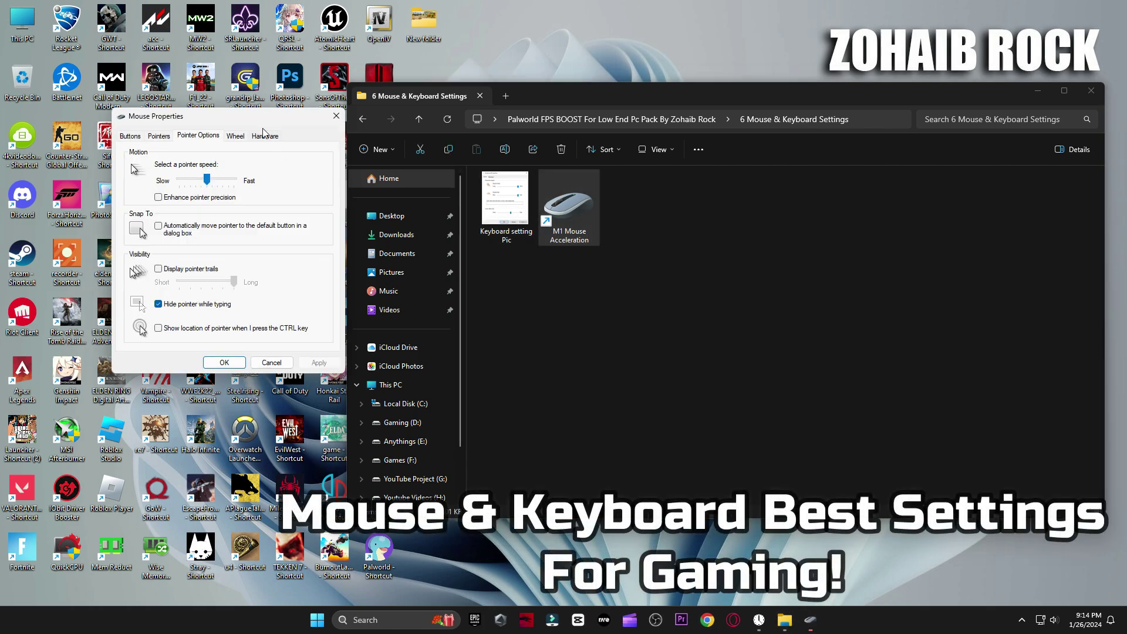
{"action": "left_click_drag", "start_coordinate": [264, 132], "coordinate": [649, 141]}
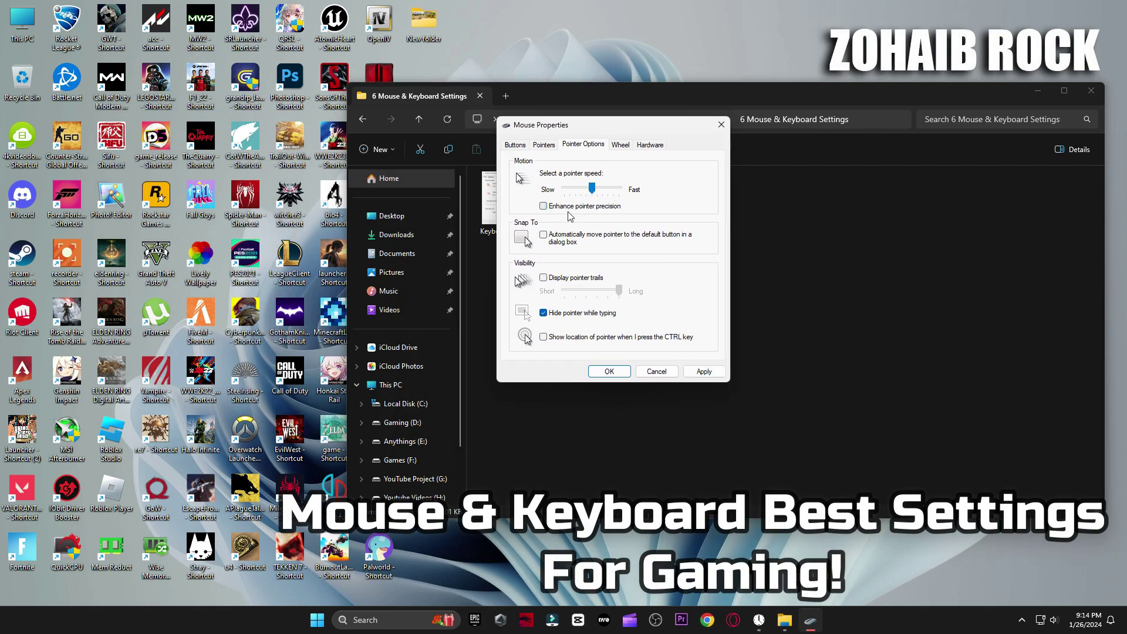
{"action": "left_click", "coordinate": [516, 145]}
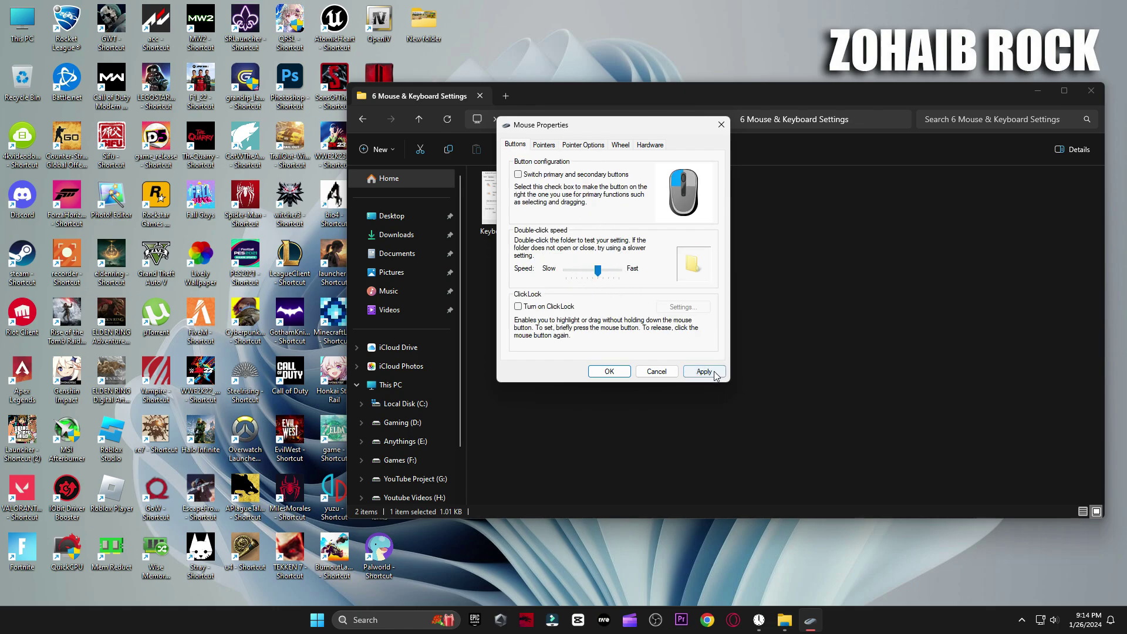
- Match Keyboard Properties to the "Keyboard setting Pic" image, with Short repeat delay and Fast repeat rate, and accept the settings
{"action": "double_click", "coordinate": [488, 206]}
{"action": "left_click", "coordinate": [374, 621]}
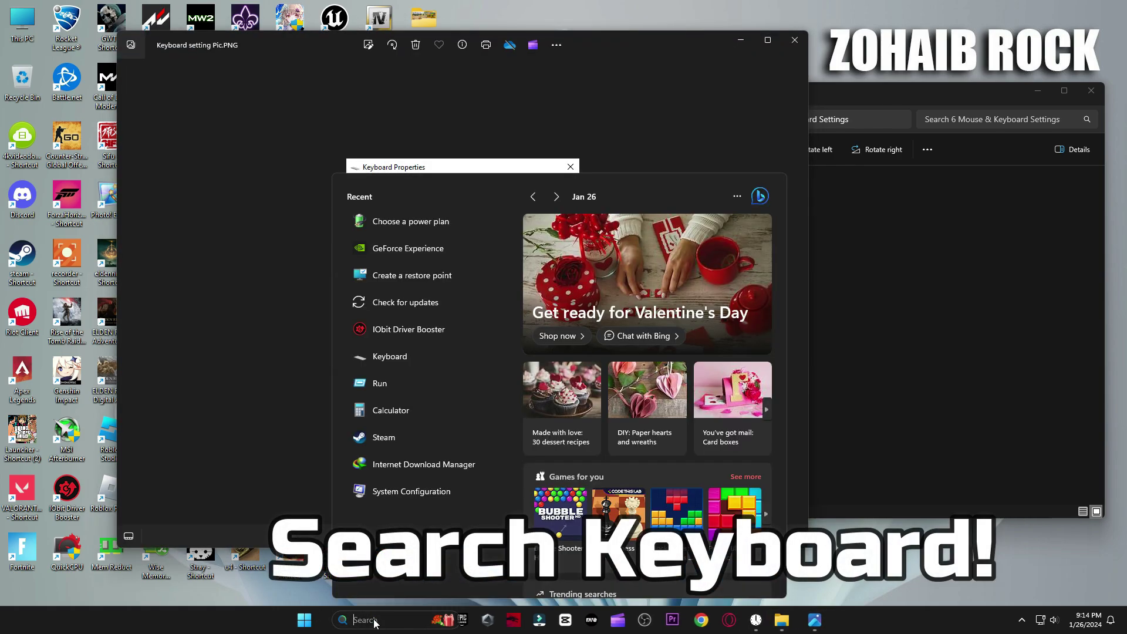
{"action": "type", "text": "keyboard"}
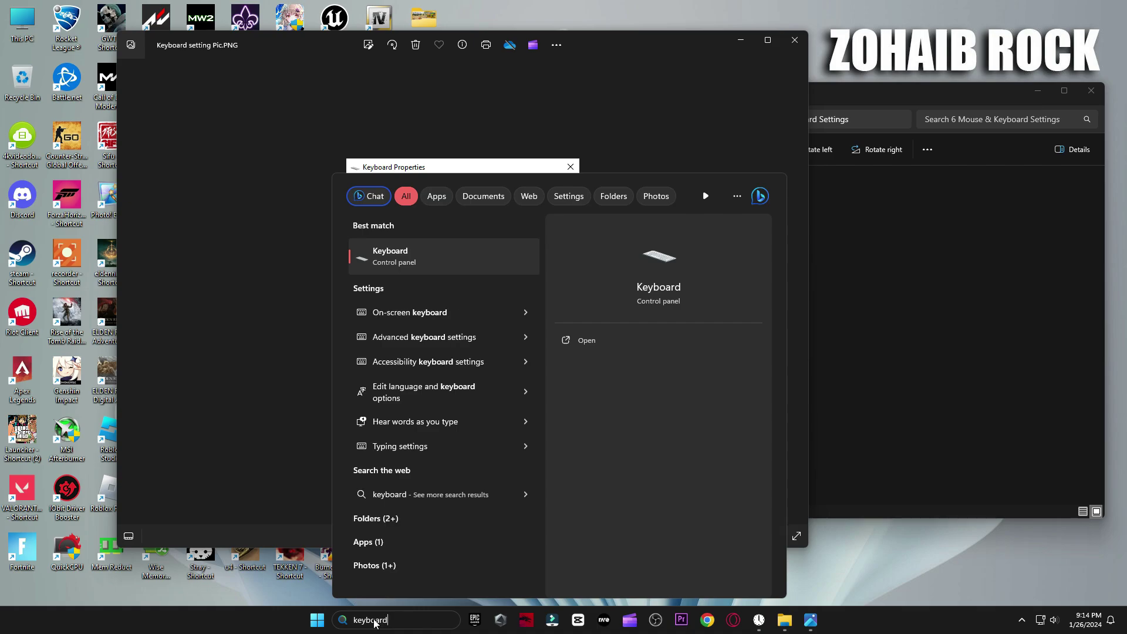
{"action": "left_click", "coordinate": [408, 257]}
{"action": "left_click_drag", "start_coordinate": [278, 132], "coordinate": [738, 169]}
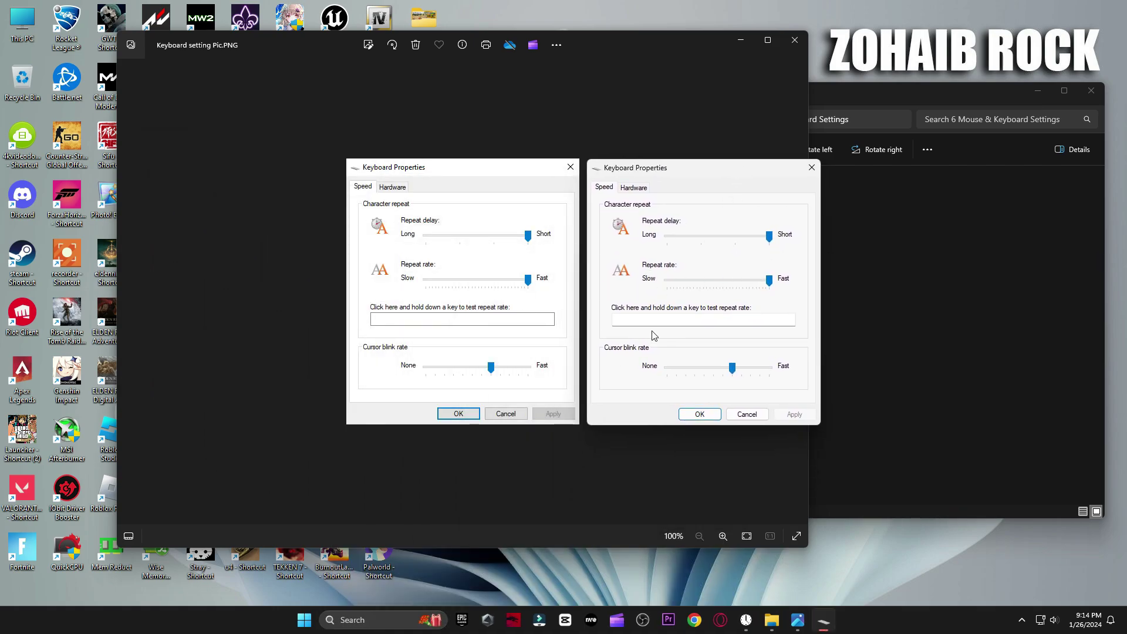
{"action": "left_click", "coordinate": [699, 414]}
{"action": "left_click", "coordinate": [793, 41]}
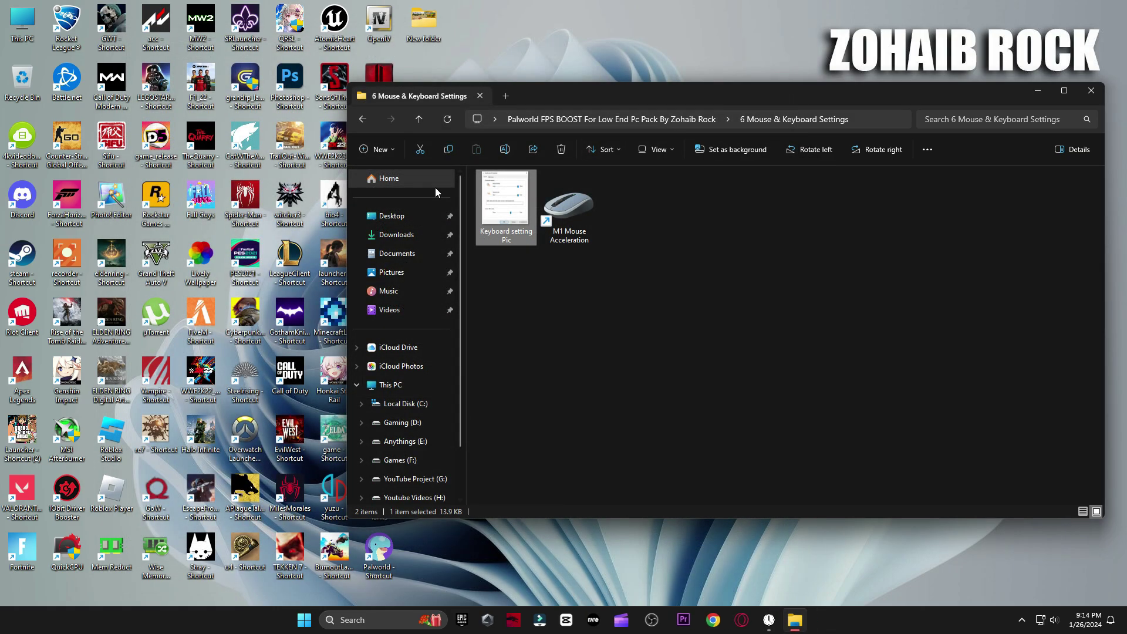
- View the recommended in-game graphics settings screenshot in "7 Palworld Best Graphics Settings PICS"
{"action": "left_click", "coordinate": [363, 119]}
{"action": "left_click", "coordinate": [543, 304]}
{"action": "double_click", "coordinate": [543, 304]}
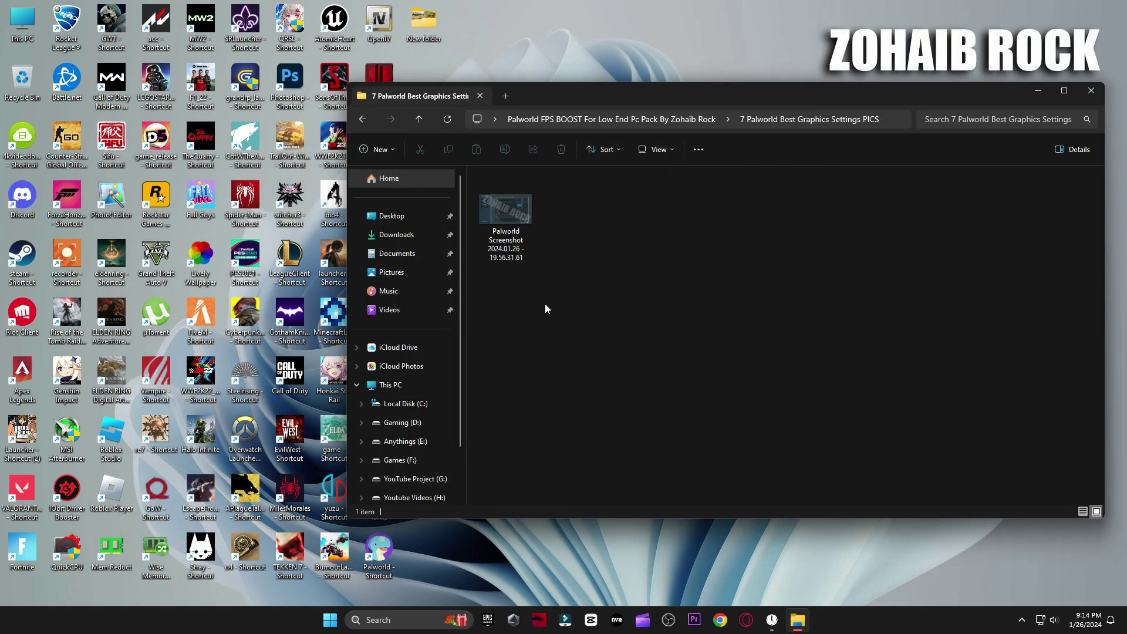
{"action": "double_click", "coordinate": [506, 210]}
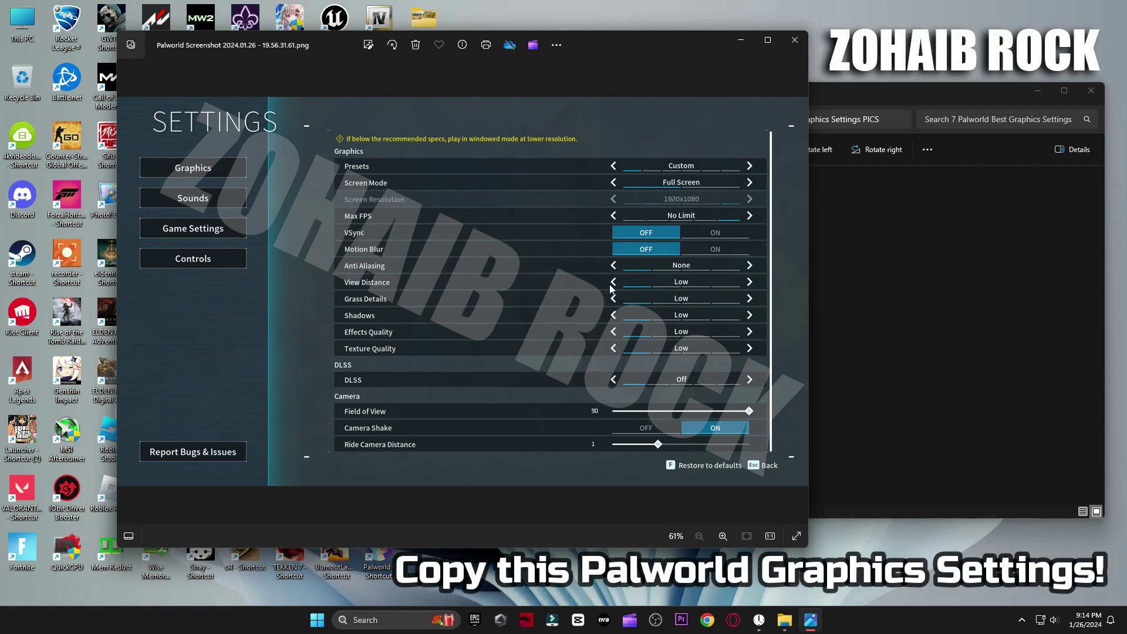
{"action": "left_click", "coordinate": [794, 40]}
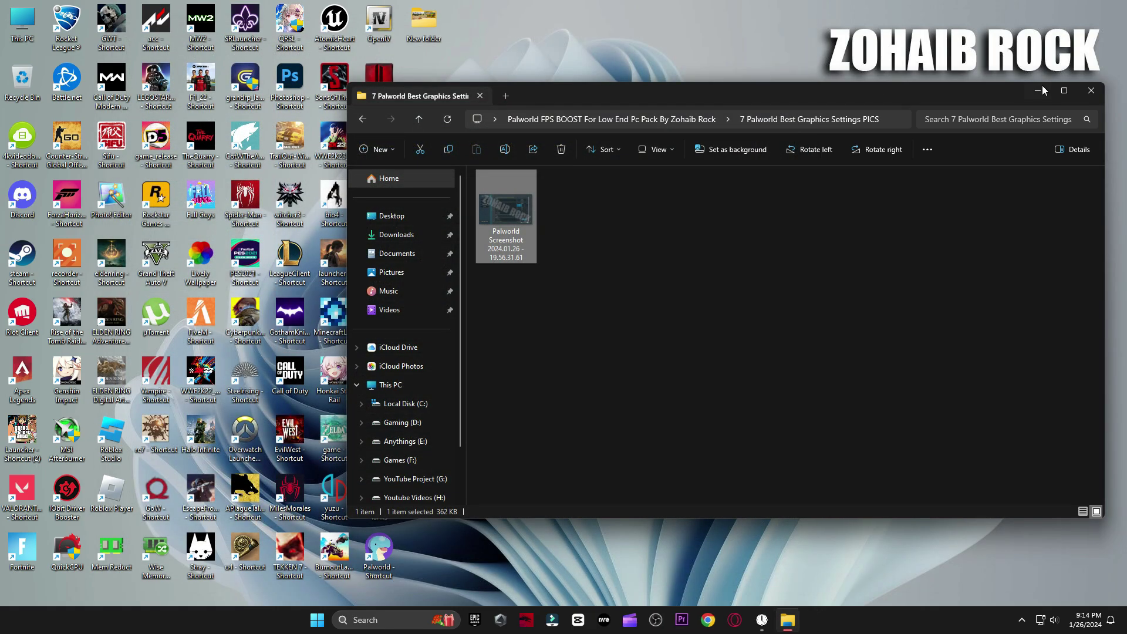
{"action": "left_click", "coordinate": [1091, 91]}
- Bring up the PC's power options
{"action": "left_click", "coordinate": [344, 619]}
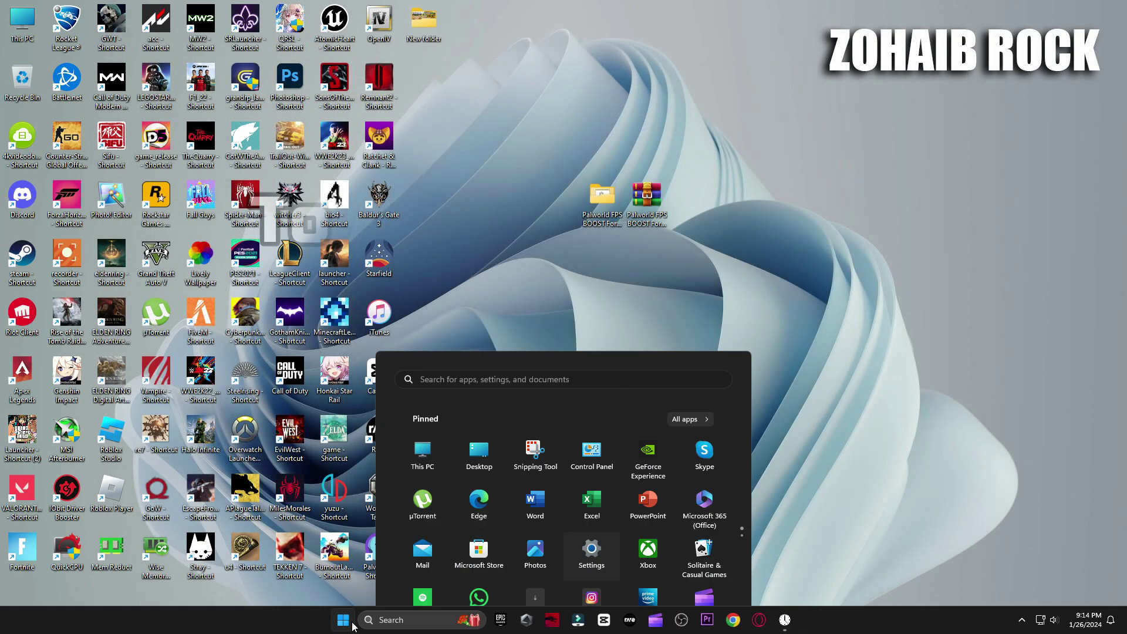
{"action": "left_click", "coordinate": [708, 580]}
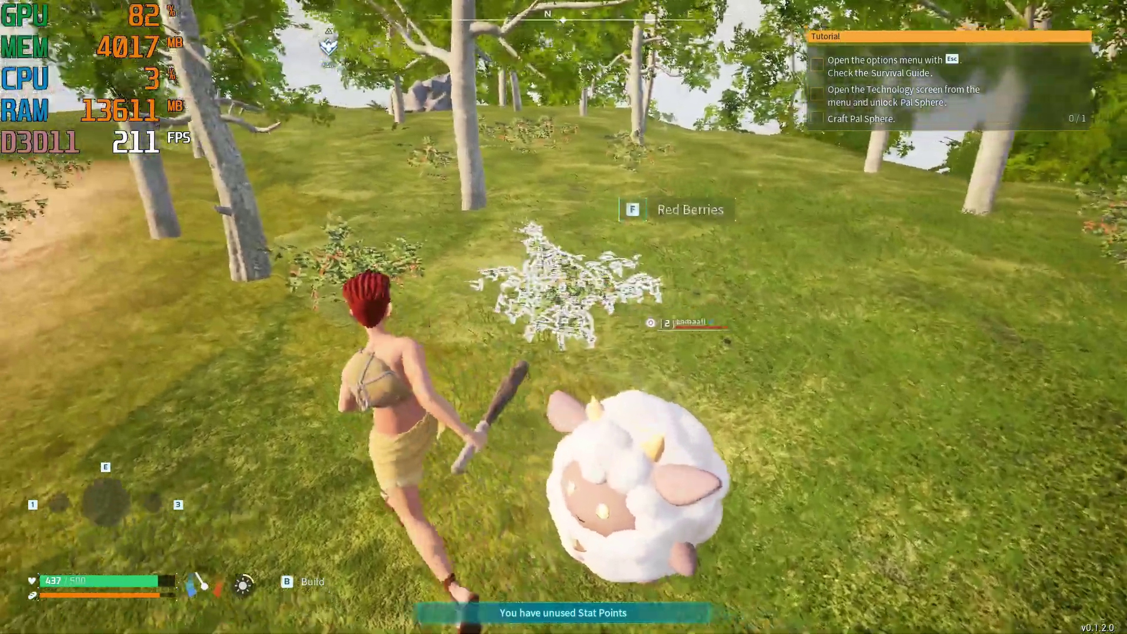
{"action": "key", "text": "f"}
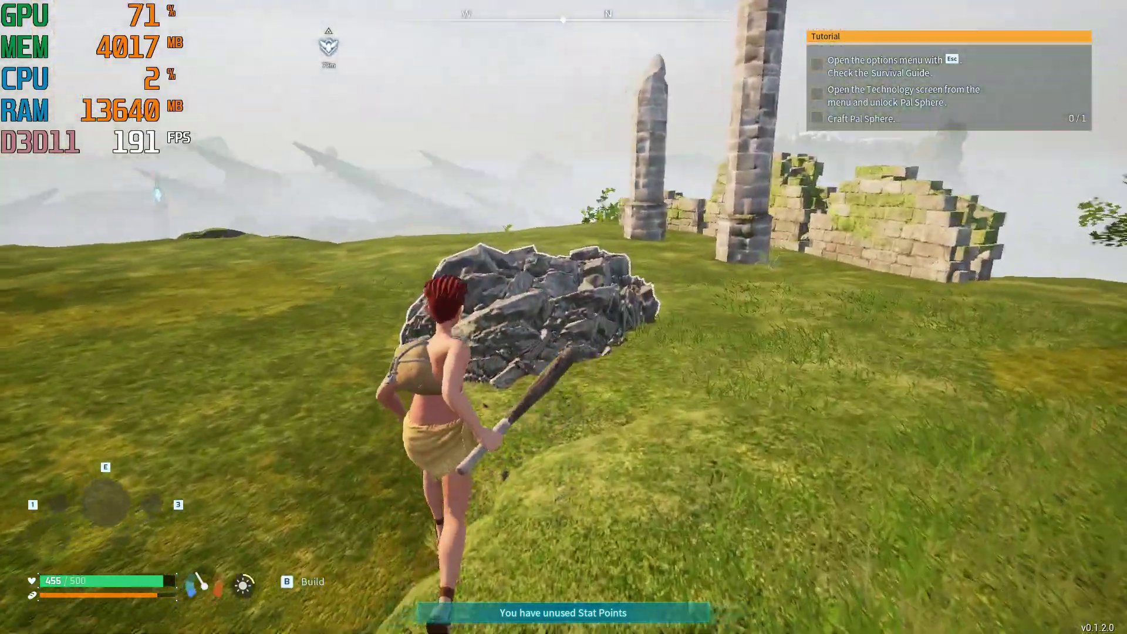
{"action": "key", "text": "w"}
{"action": "left_click", "coordinate": [564, 317]}
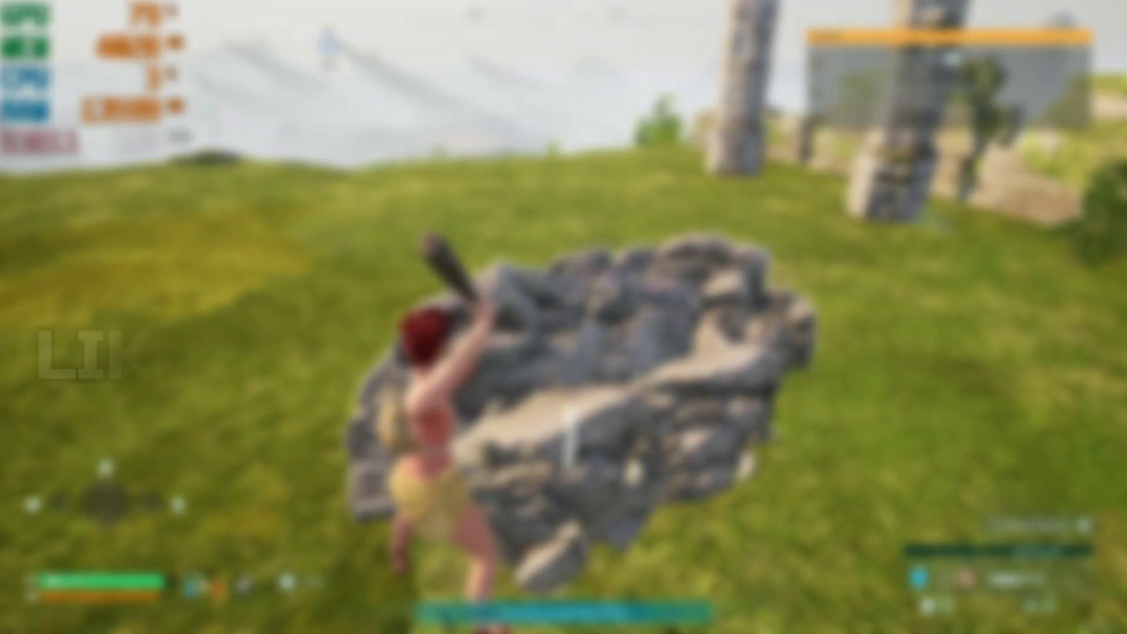
{"action": "key", "text": "w"}
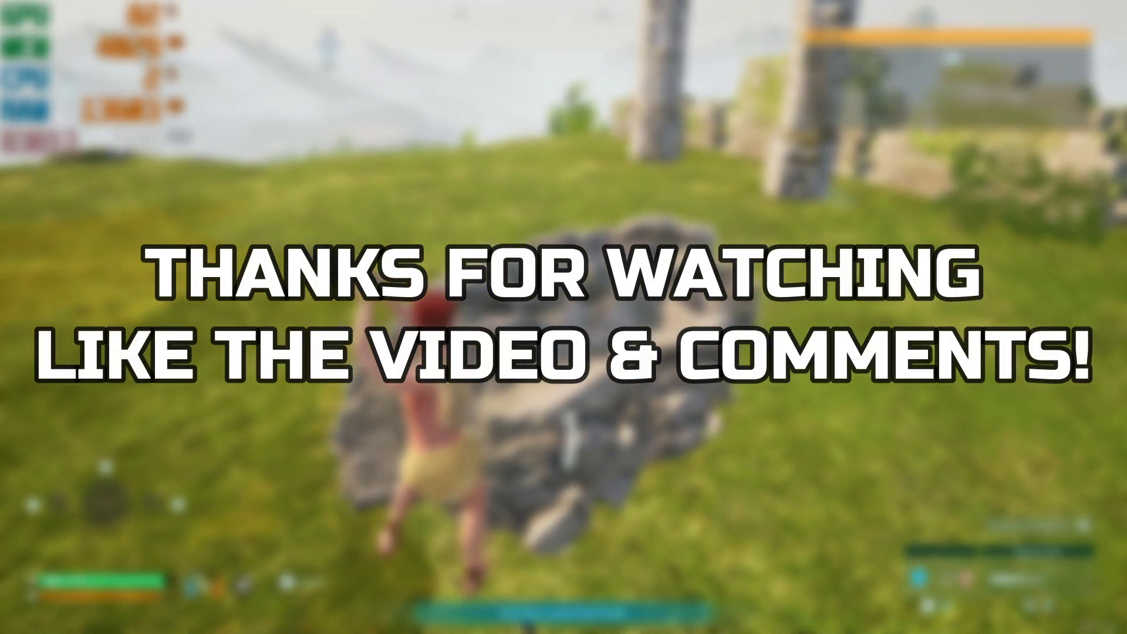